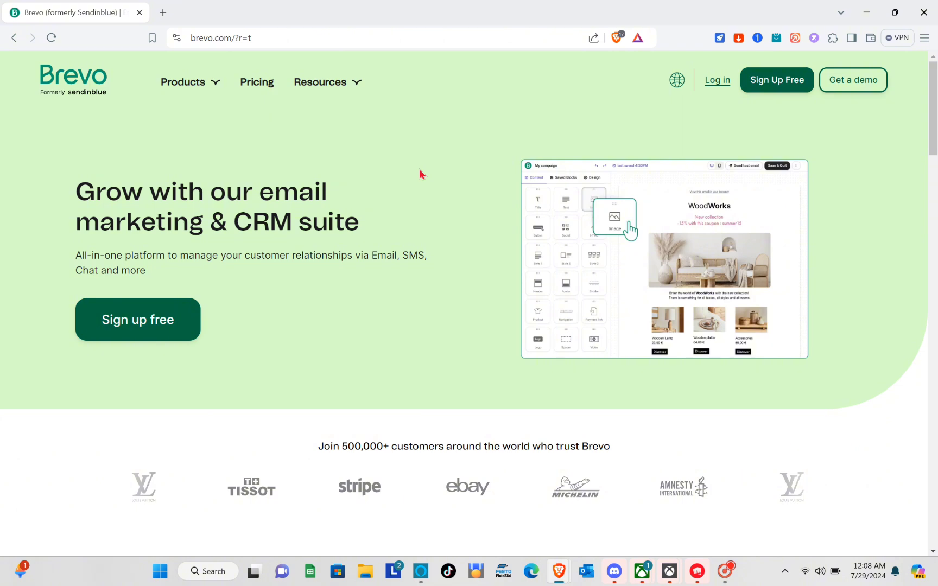
# - Search the web for 'brevo' from Brave's address bar
pyautogui.click(257, 39)
pyautogui.write('brevo')
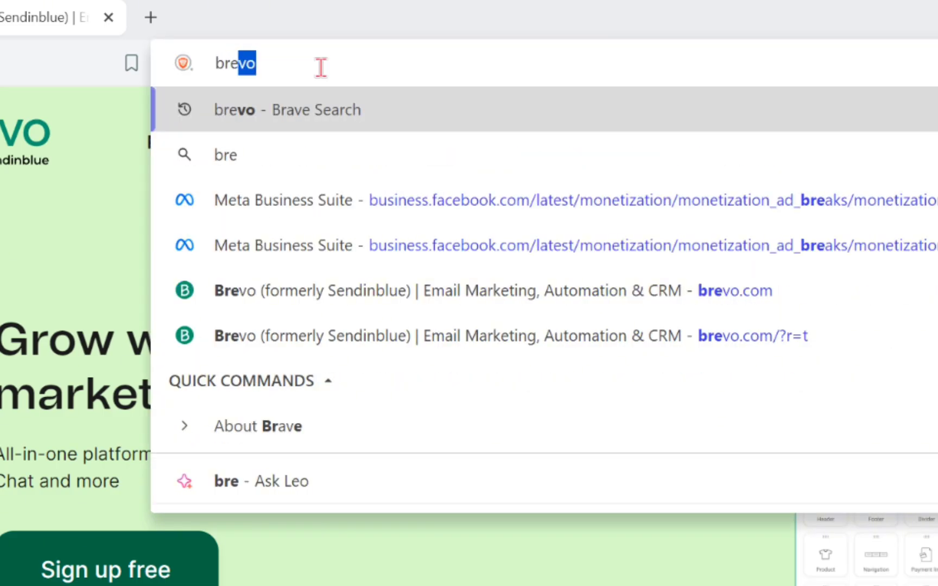
pyautogui.press('Return')
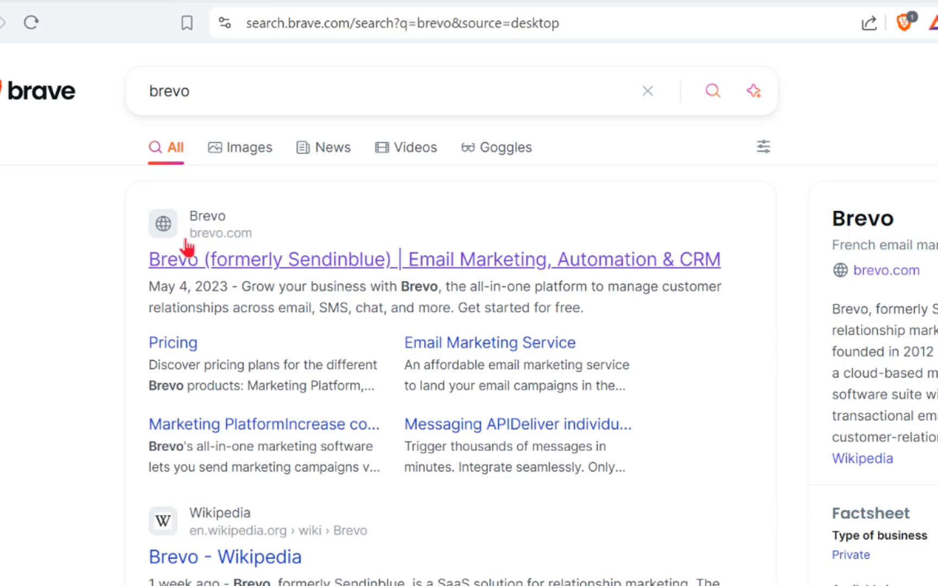
# - Open the official Brevo site and look through the Free, Starter, Business and Enterprise pricing plans
pyautogui.click(207, 258)
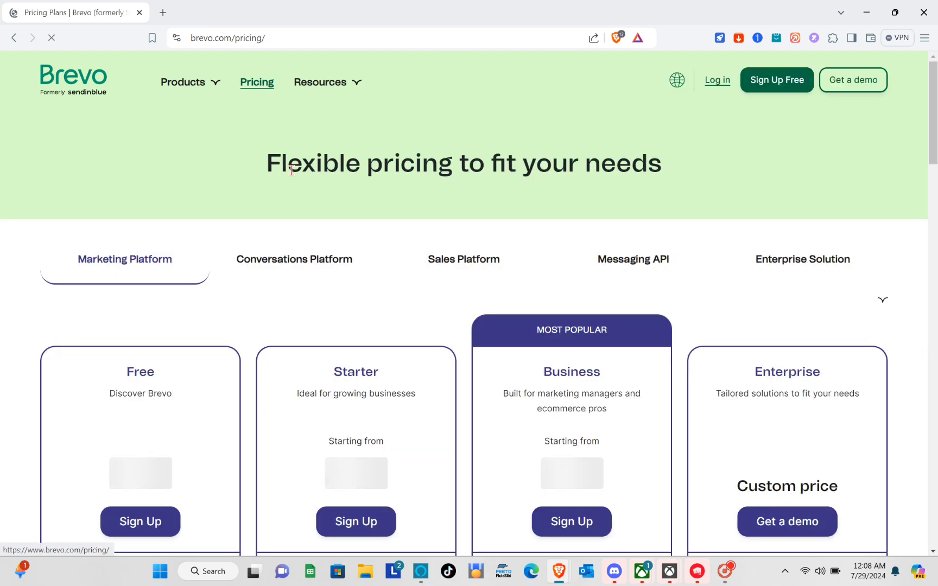
pyautogui.scroll(-3, 317, 252)
pyautogui.scroll(2, 303, 356)
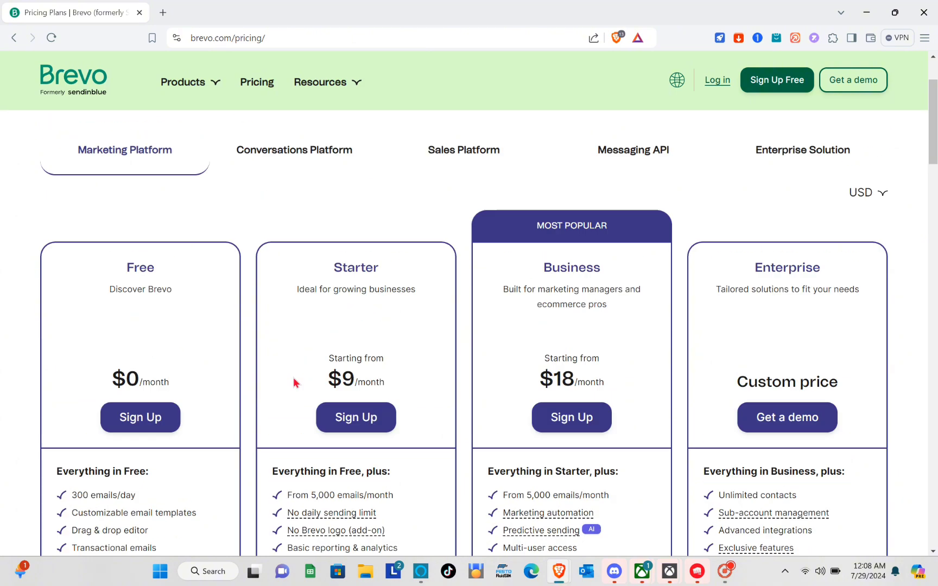
pyautogui.scroll(-3, 294, 377)
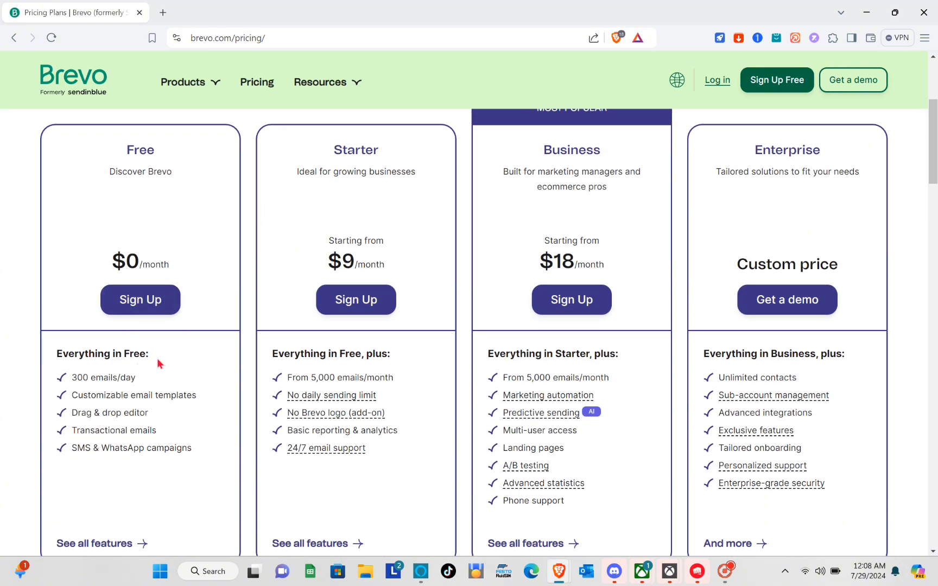
pyautogui.scroll(-1, 157, 358)
pyautogui.scroll(5, 157, 358)
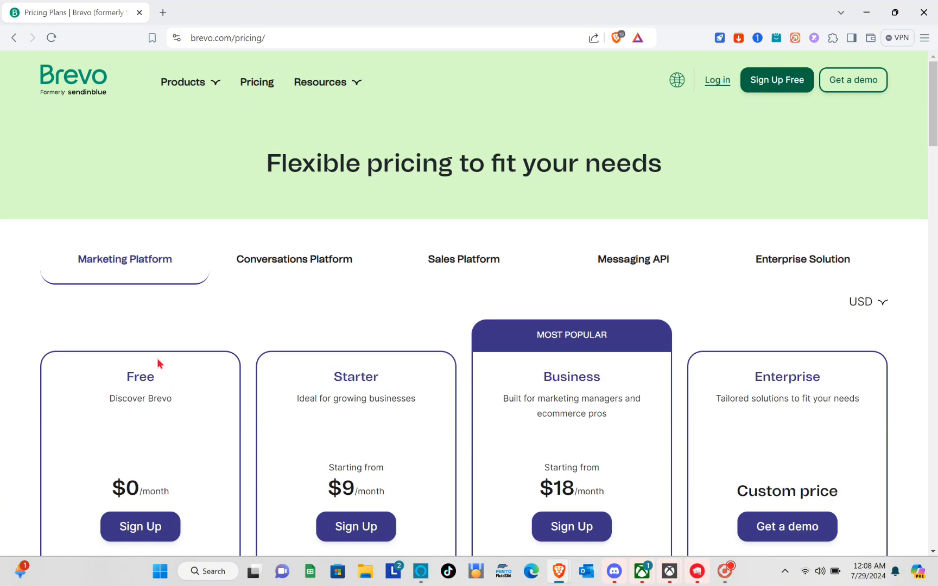
pyautogui.scroll(-3, 157, 358)
pyautogui.scroll(-3, 158, 361)
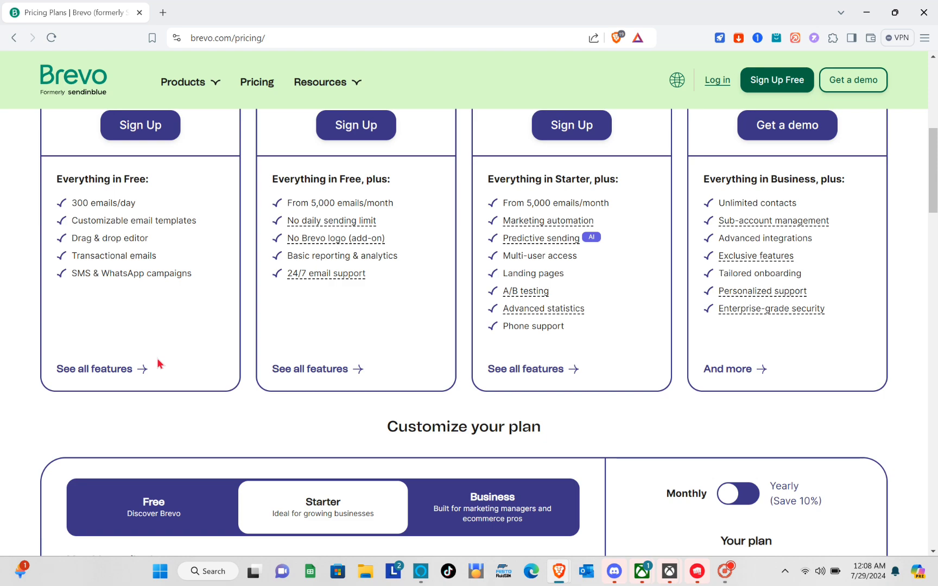
pyautogui.scroll(6, 158, 364)
pyautogui.scroll(-3, 157, 357)
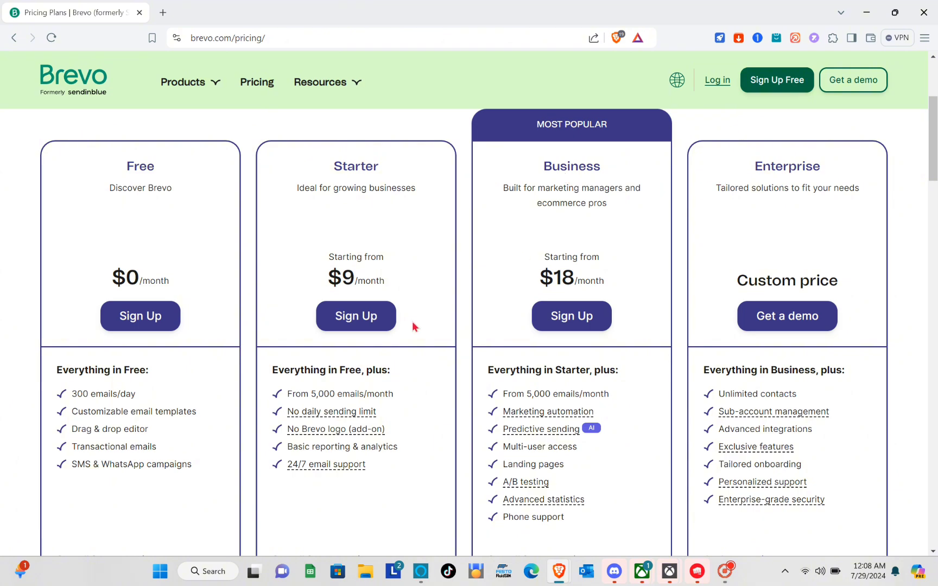
pyautogui.scroll(3, 536, 337)
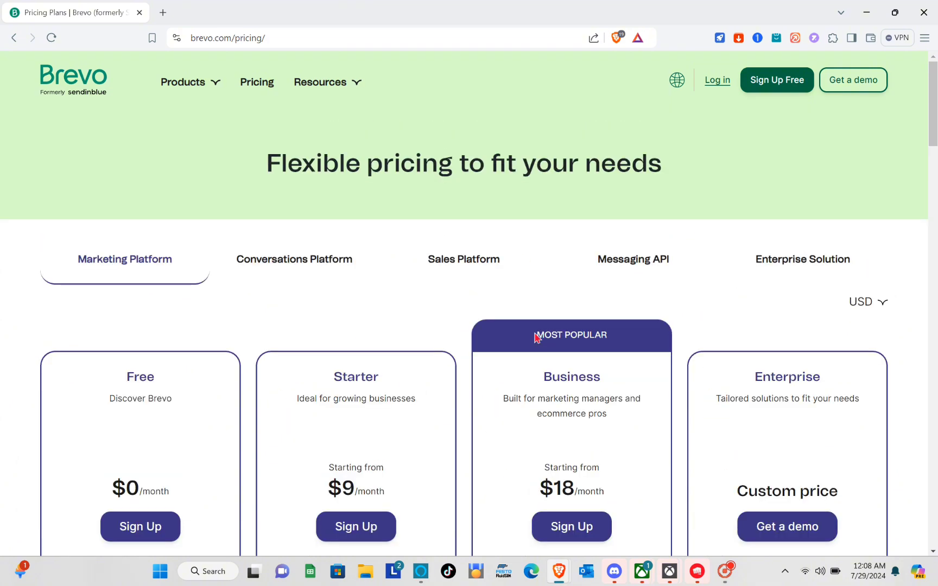
pyautogui.scroll(-10, 536, 337)
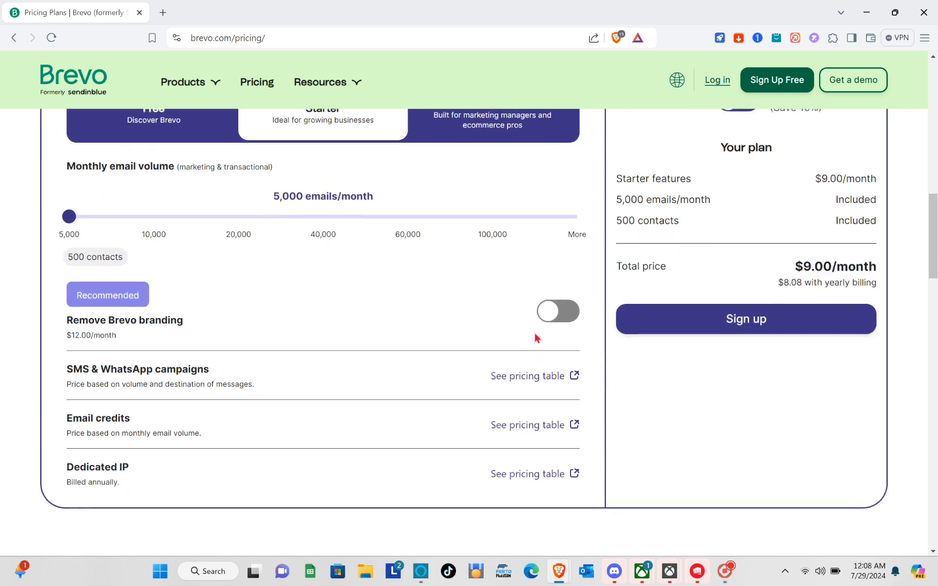
pyautogui.scroll(10, 534, 337)
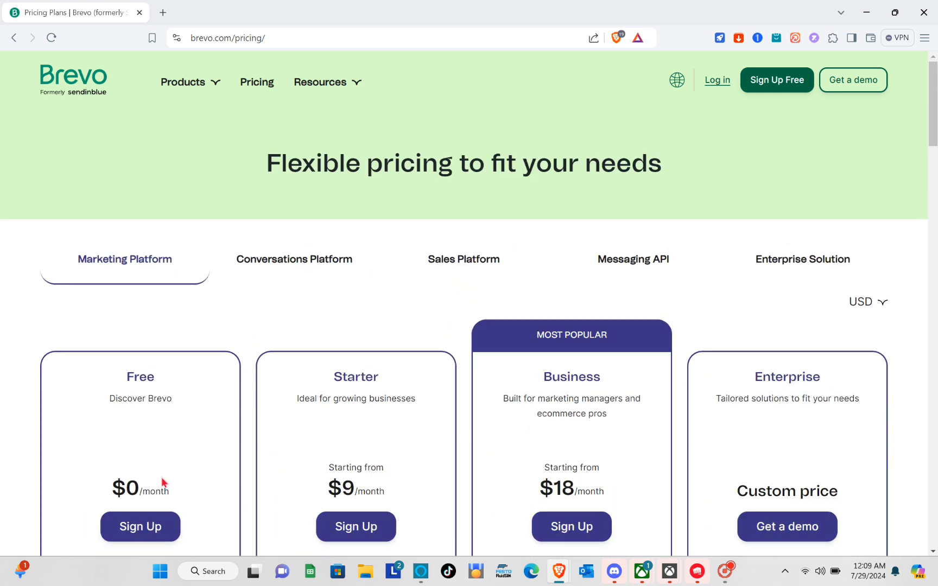
pyautogui.scroll(-3, 164, 482)
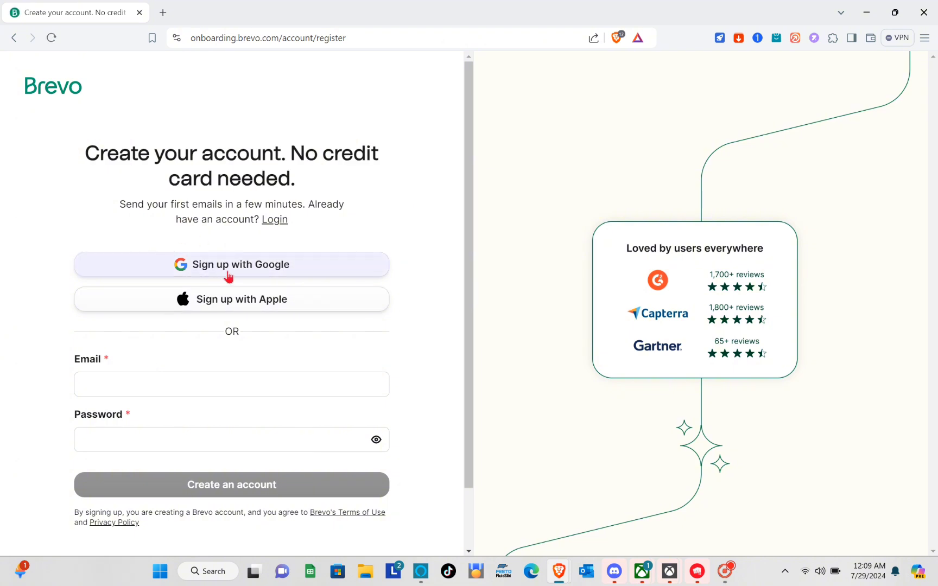
# - Sign up to Brevo with a Google account from the registration page
pyautogui.click(132, 385)
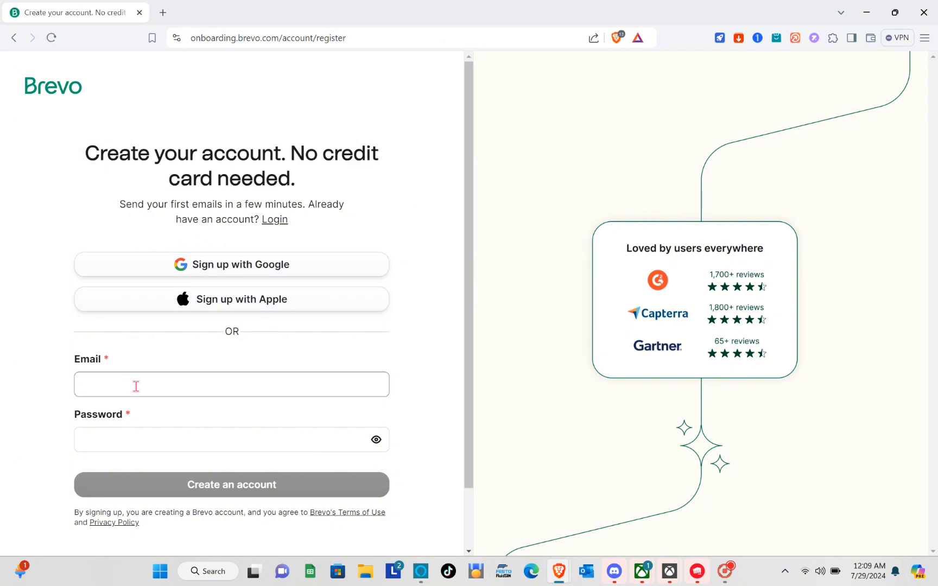
pyautogui.click(300, 341)
pyautogui.click(247, 277)
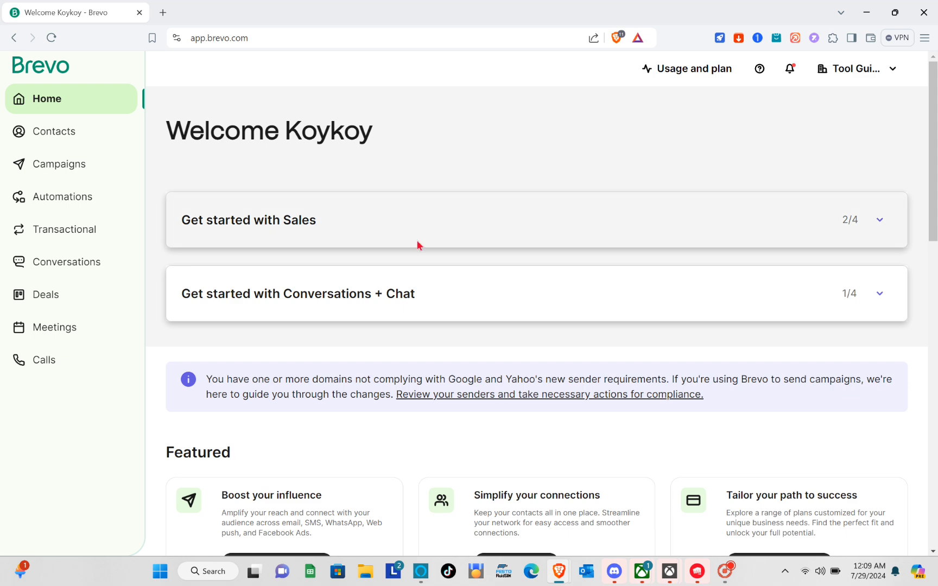
pyautogui.scroll(-2, 391, 292)
pyautogui.scroll(-2, 393, 293)
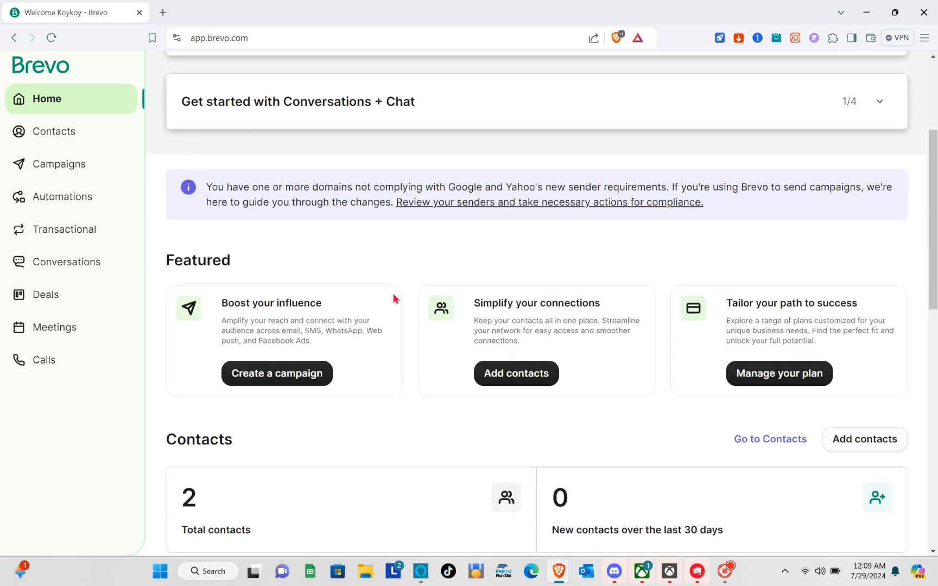
pyautogui.scroll(-3, 393, 294)
pyautogui.scroll(2, 393, 298)
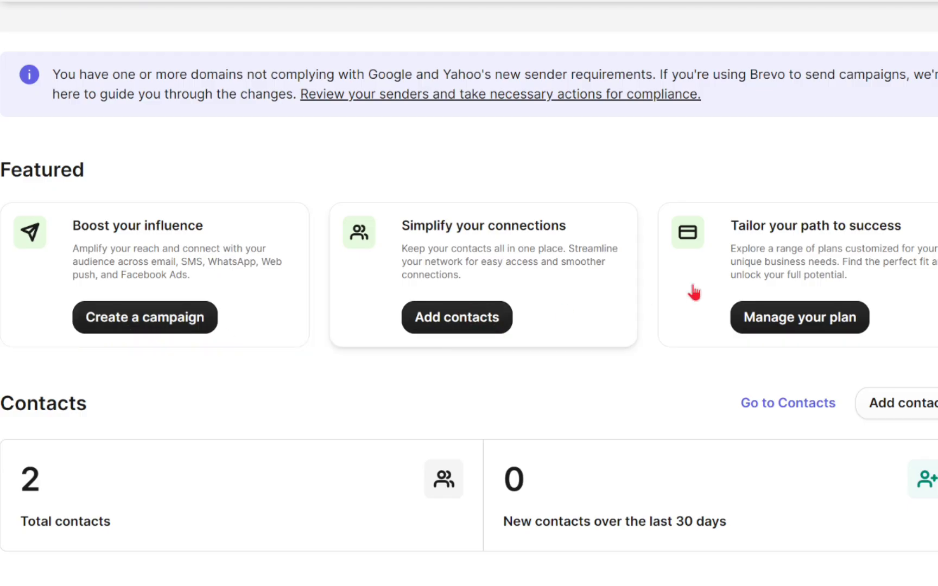
pyautogui.scroll(-4, 714, 330)
pyautogui.scroll(-3, 714, 325)
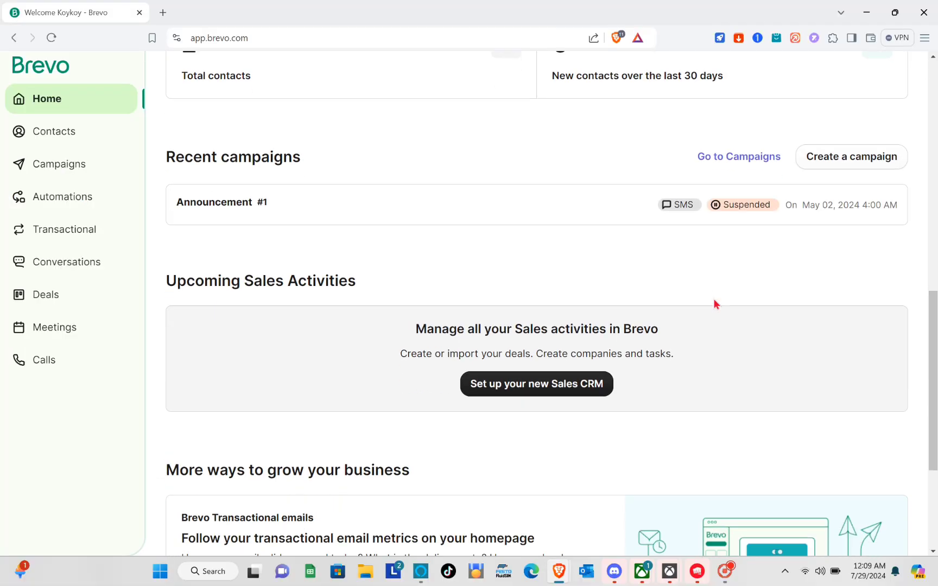
pyautogui.scroll(1, 715, 325)
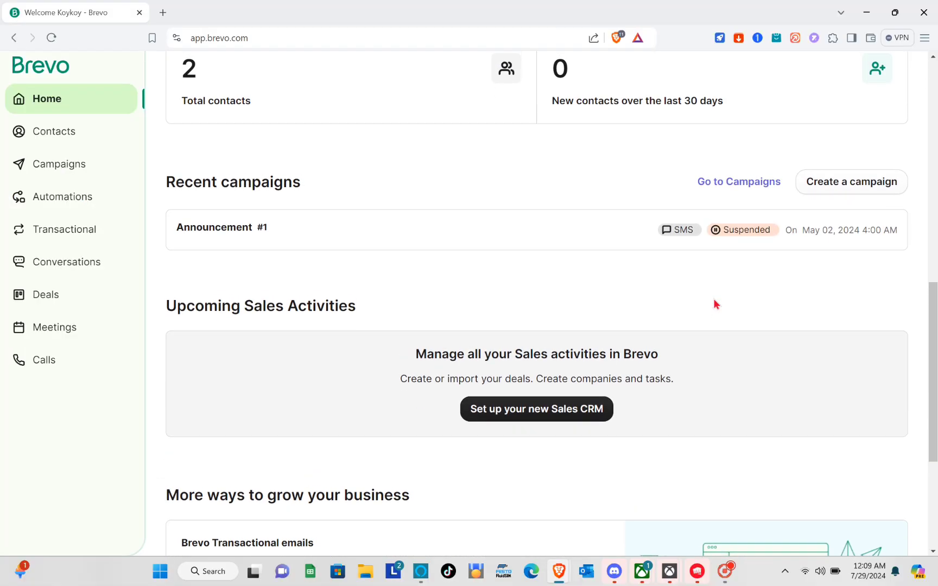
pyautogui.scroll(12, 714, 304)
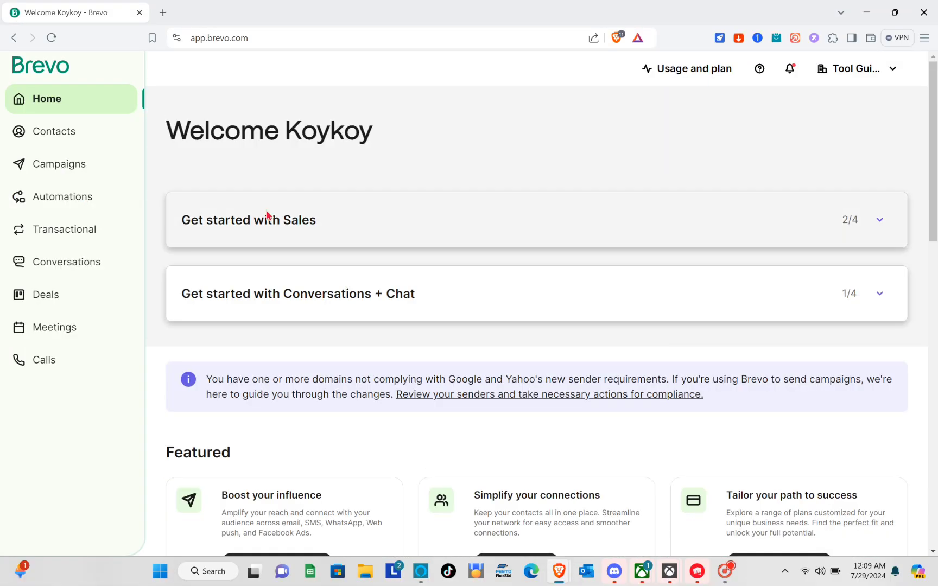
# - Review the Email, SMS, WhatsApp and Web push campaign sections, then go to Automations
pyautogui.click(72, 173)
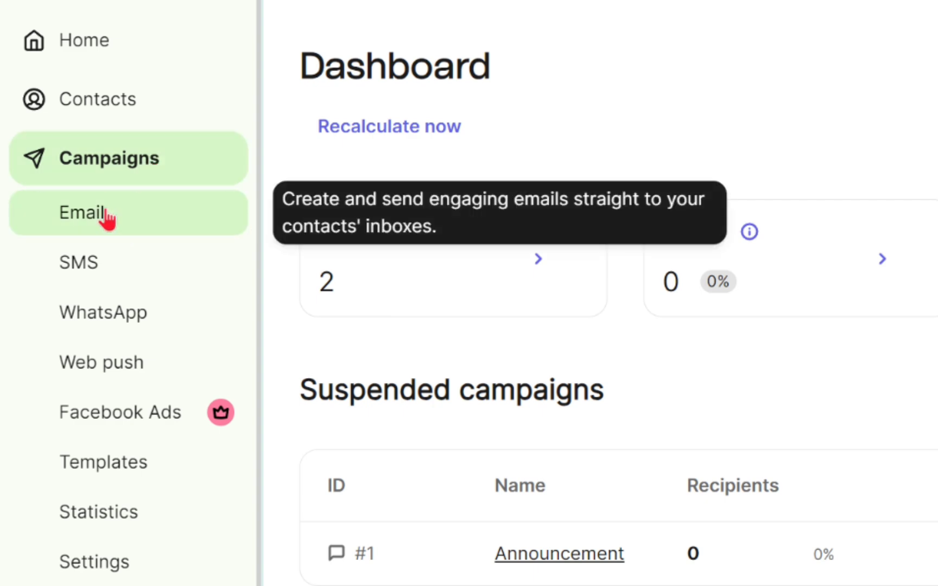
pyautogui.click(108, 218)
pyautogui.click(100, 265)
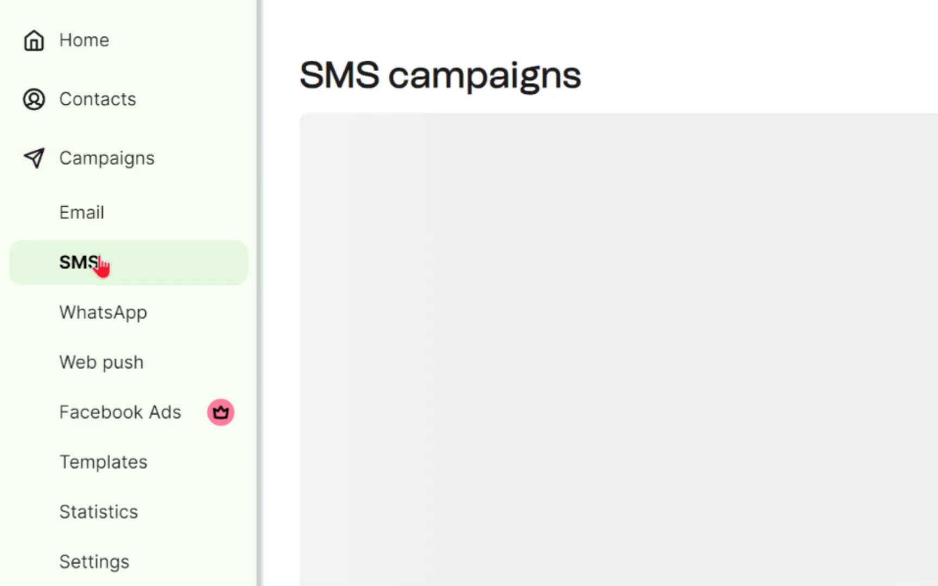
pyautogui.click(124, 314)
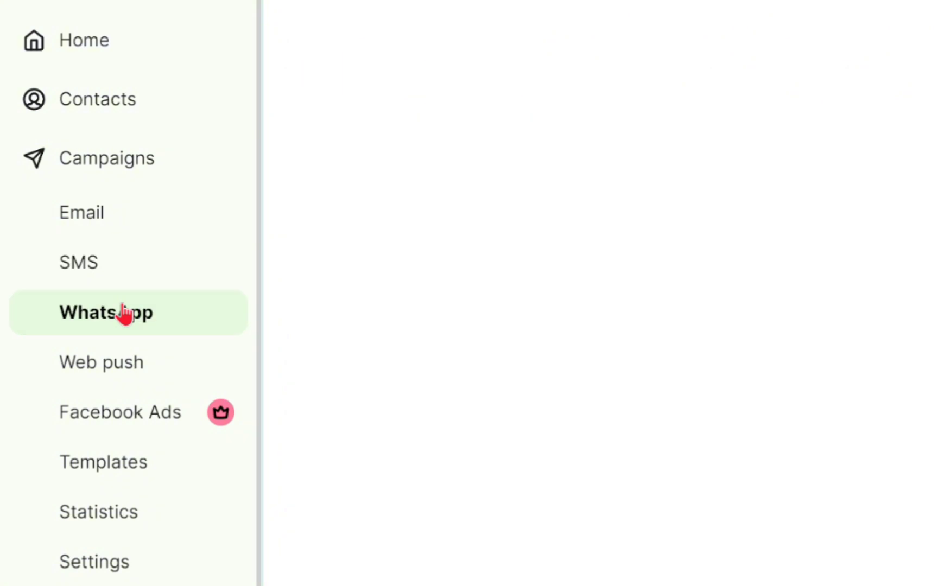
pyautogui.click(118, 363)
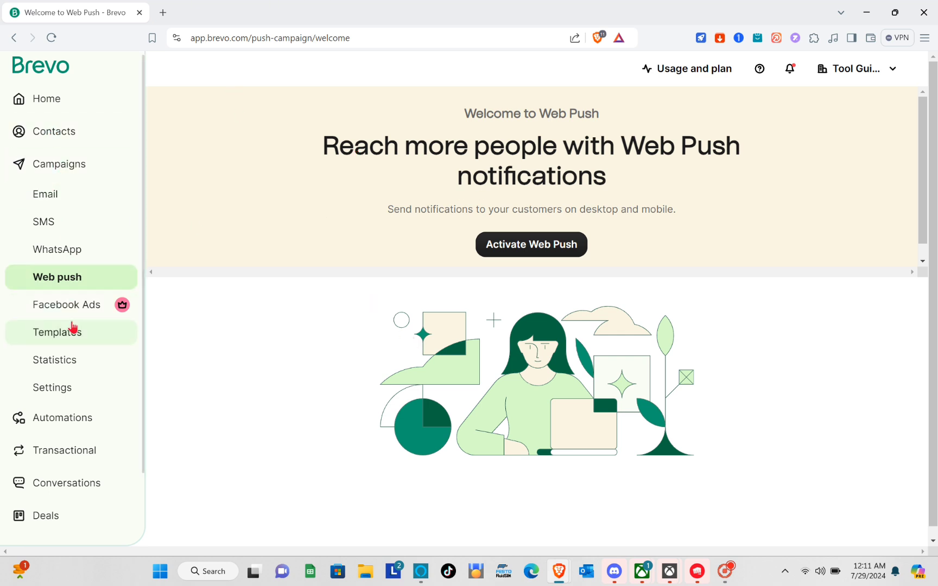
pyautogui.click(75, 423)
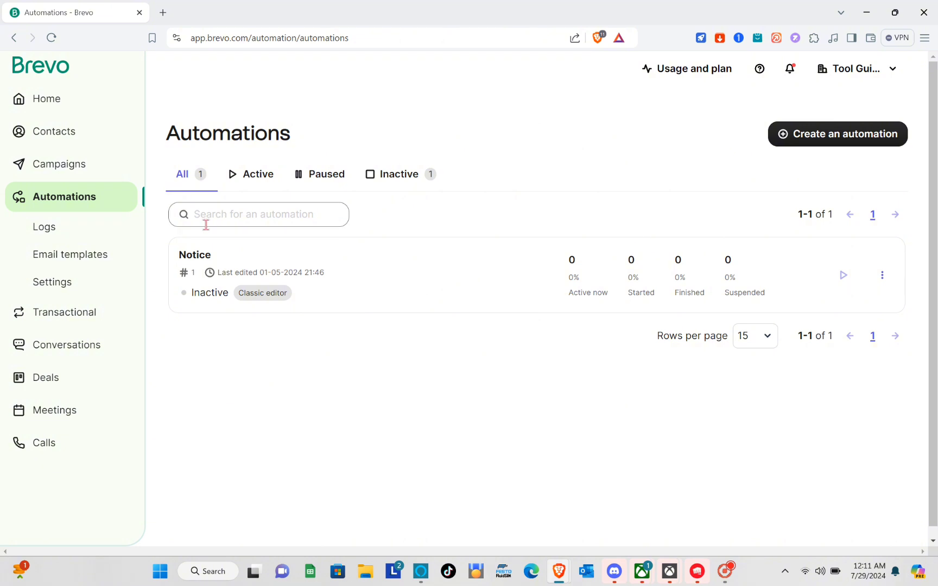
# - Check the NOTICE email template, then start a new automation from the Automations list
pyautogui.click(88, 266)
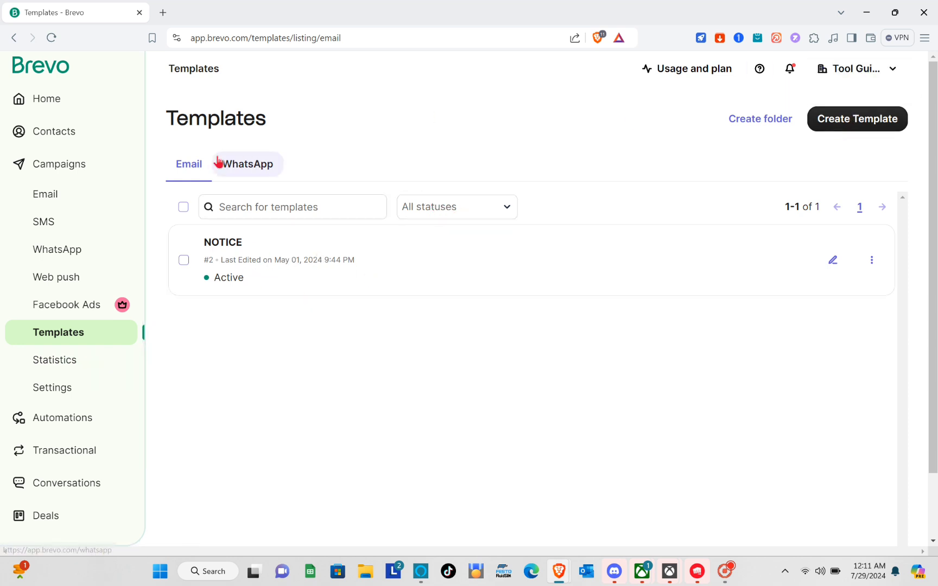
pyautogui.click(69, 424)
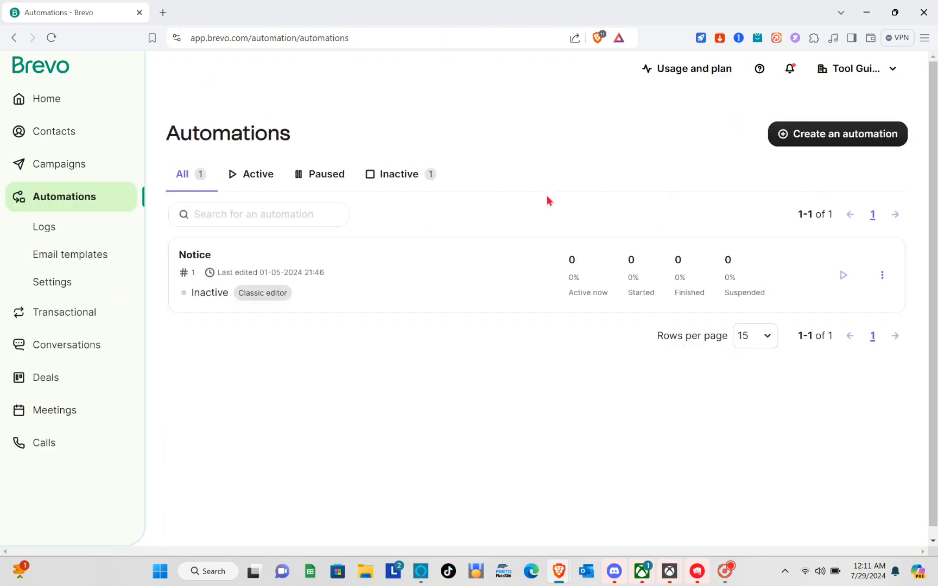
pyautogui.click(800, 134)
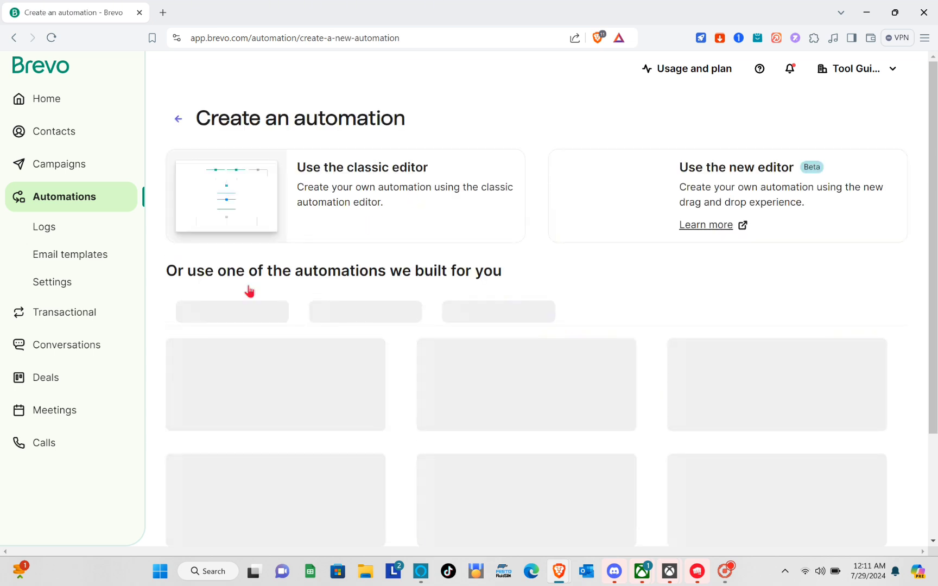
pyautogui.scroll(-1, 308, 438)
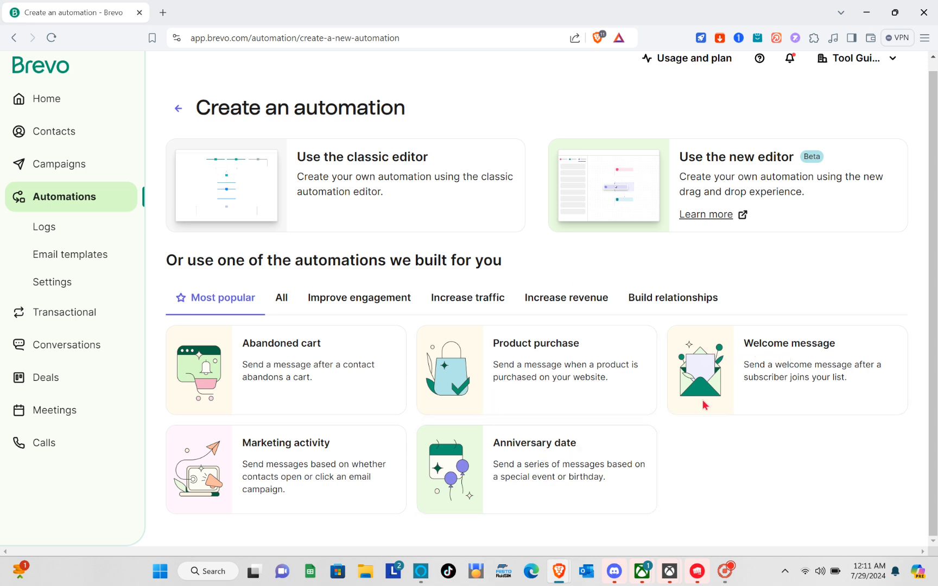
pyautogui.click(328, 306)
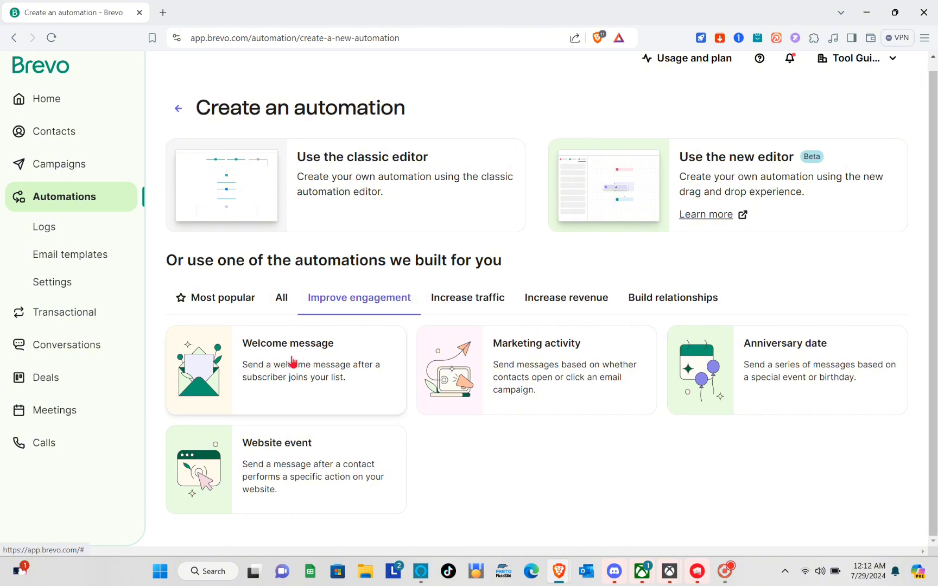
pyautogui.click(466, 304)
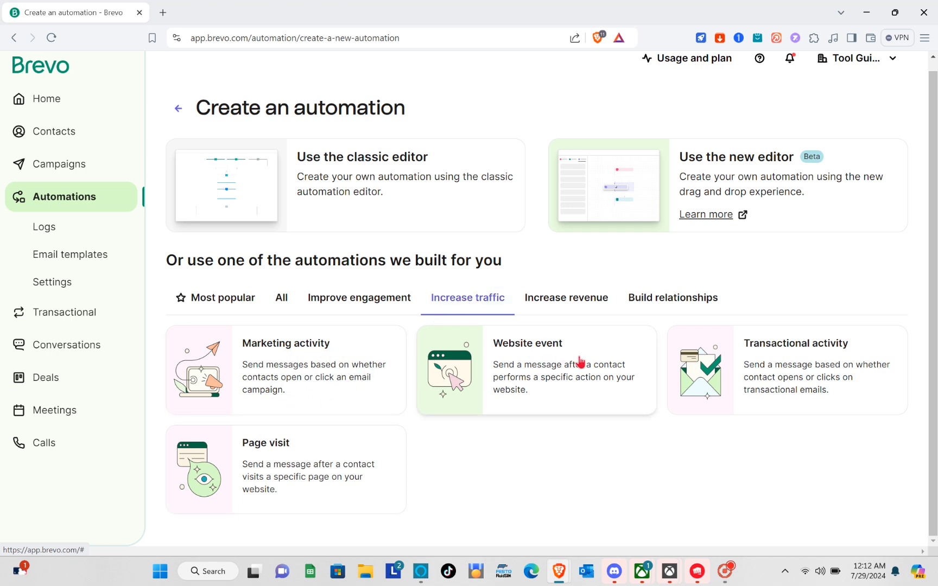
pyautogui.click(564, 309)
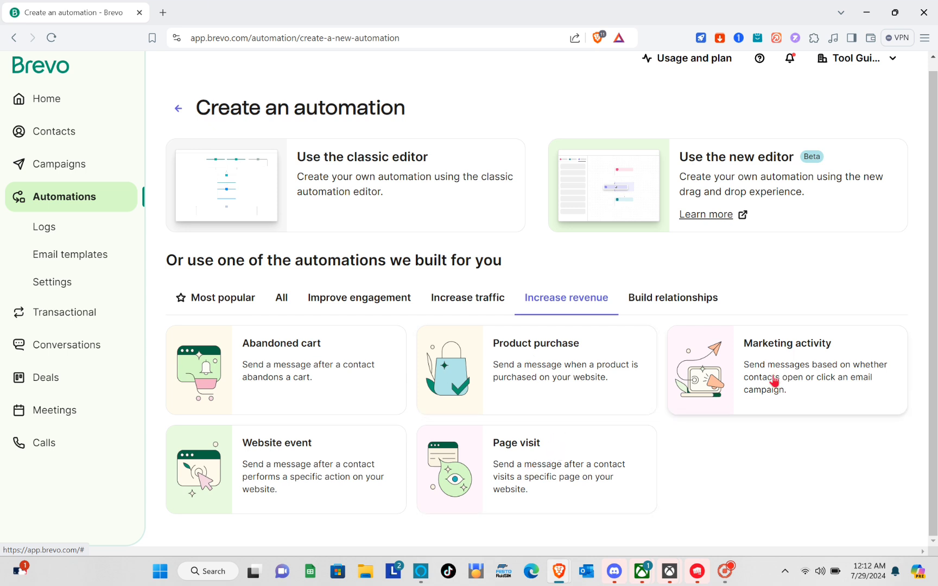
pyautogui.click(656, 307)
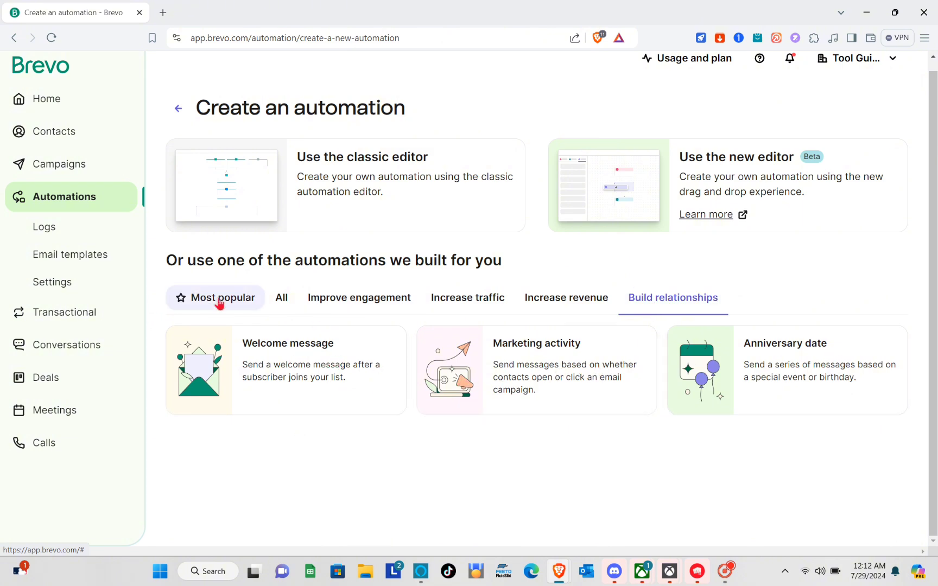
pyautogui.click(282, 300)
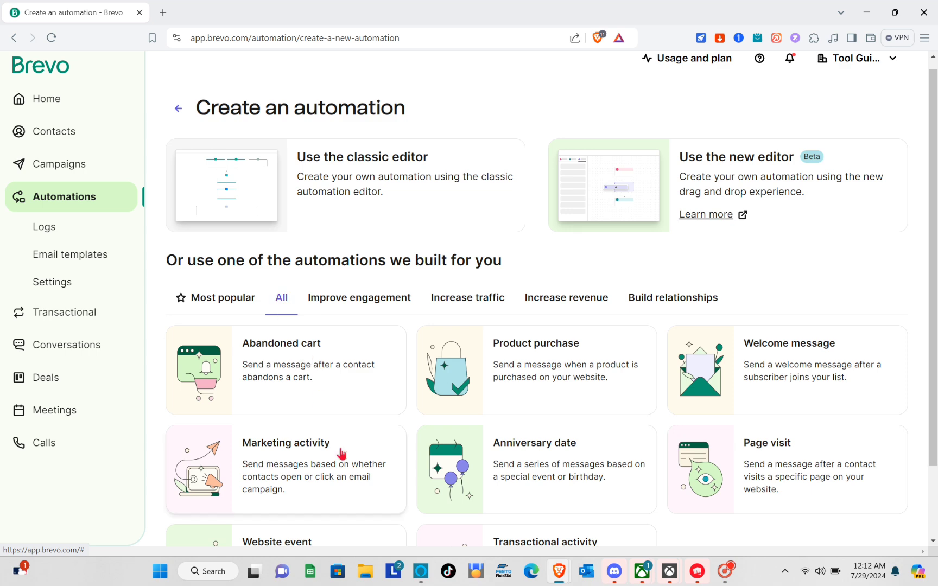
pyautogui.scroll(-2, 341, 454)
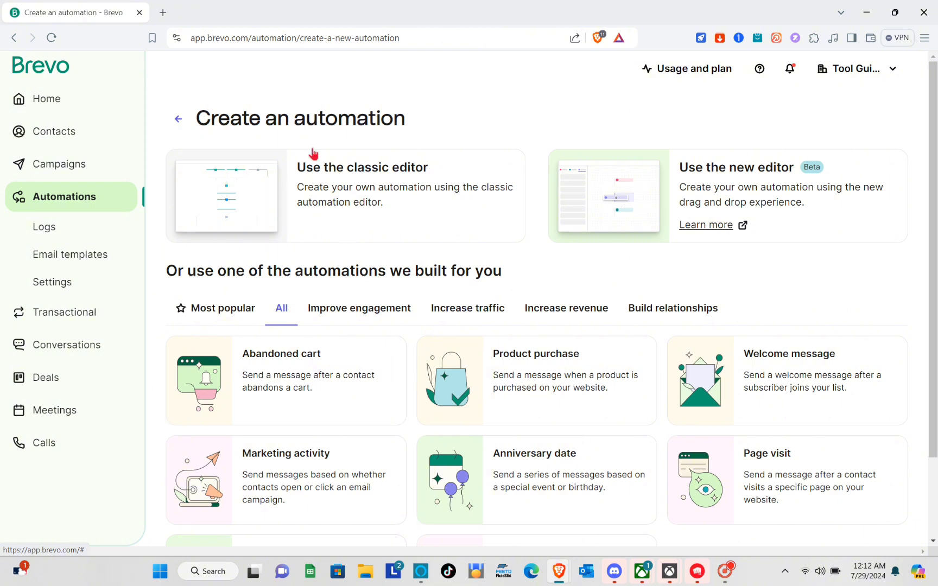
pyautogui.click(223, 314)
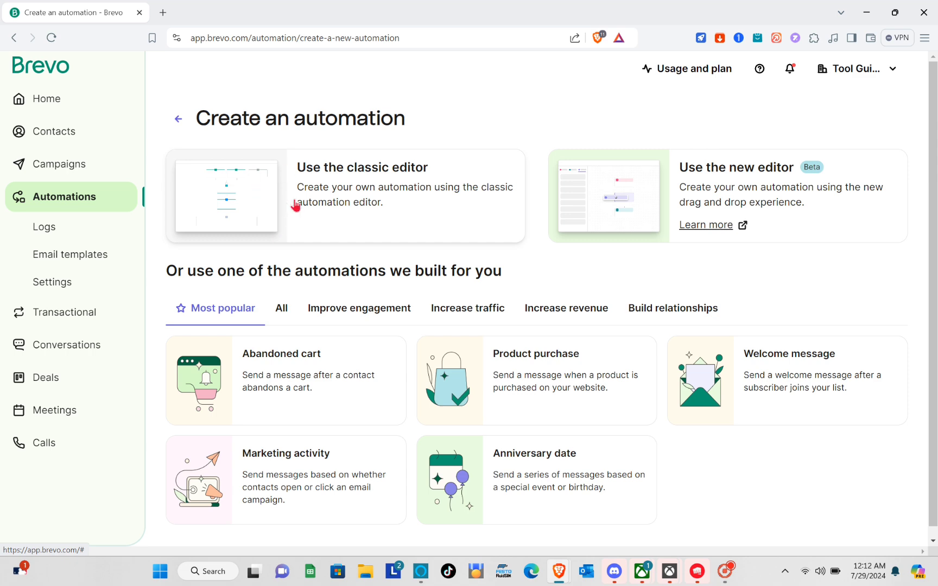
# - Create a classic-editor automation named 'Guide Video' with the description 'Simple guide'
pyautogui.click(324, 208)
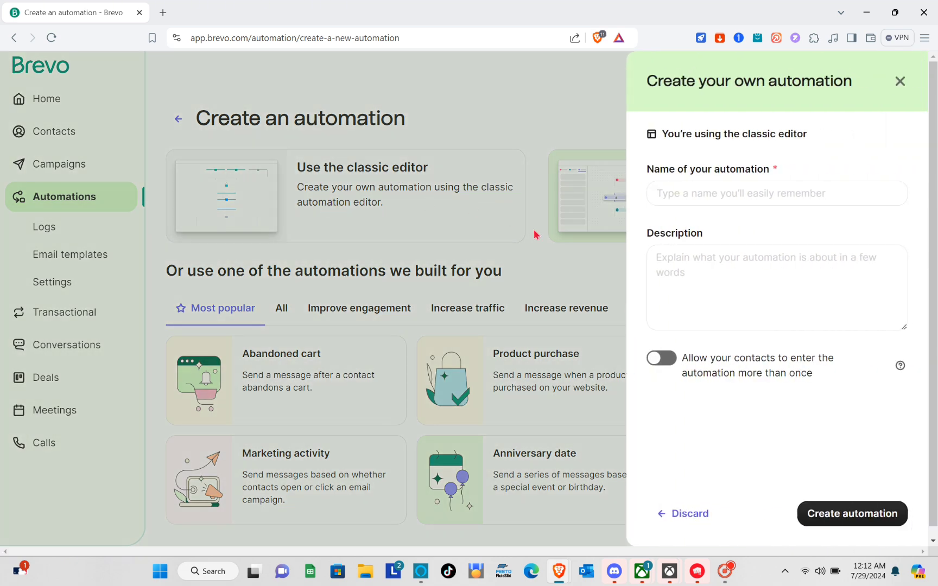
pyautogui.click(736, 197)
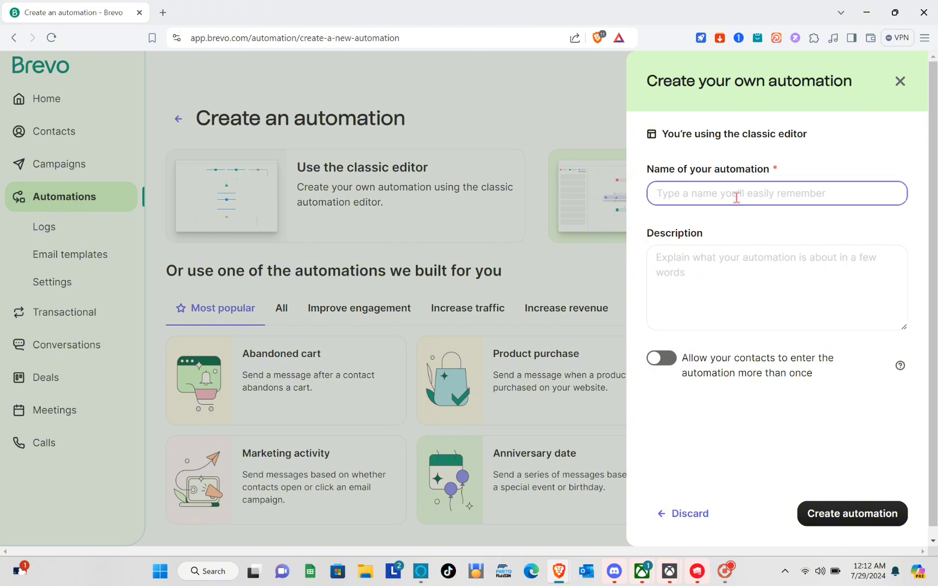
pyautogui.press('capslock')
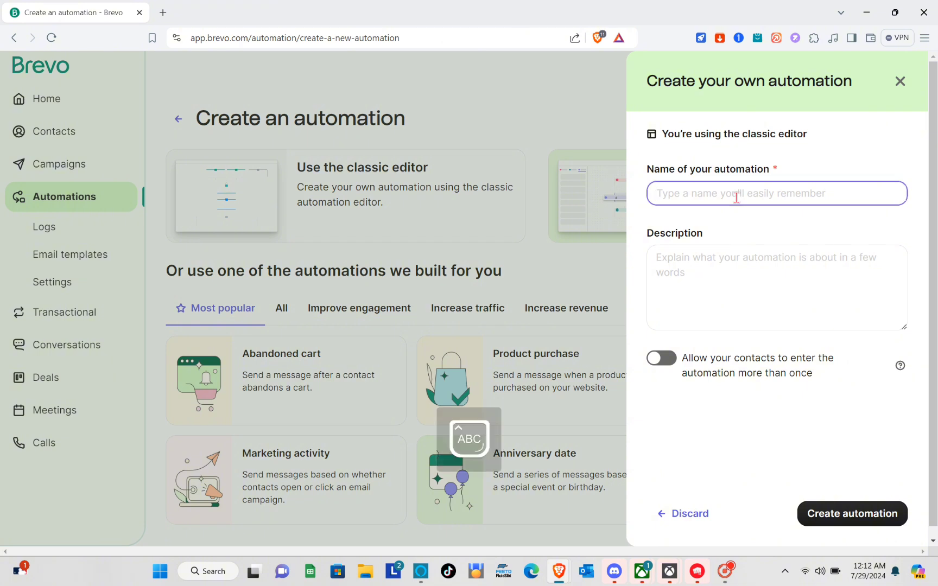
pyautogui.write('F')
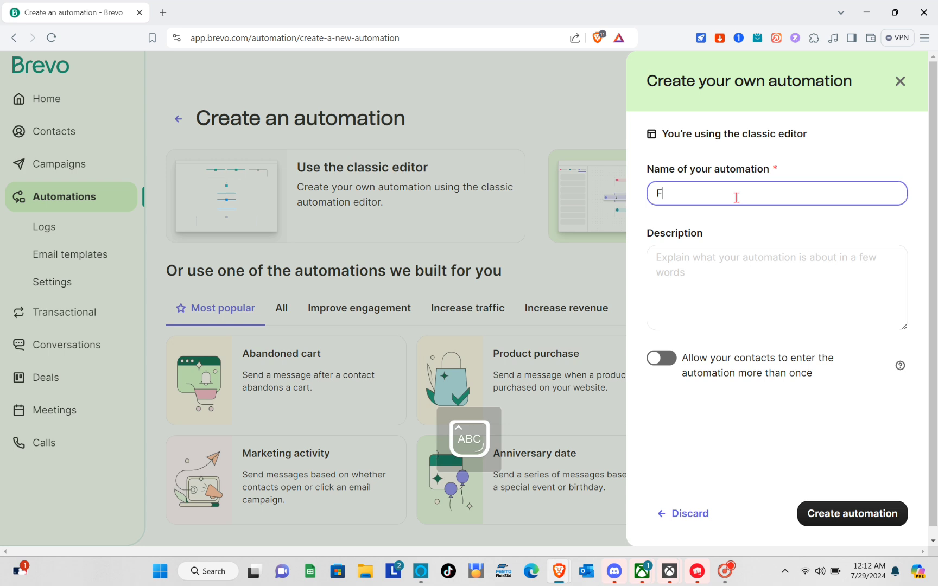
pyautogui.press('BackSpace')
pyautogui.write('G')
pyautogui.press('capslock')
pyautogui.write('uide Video')
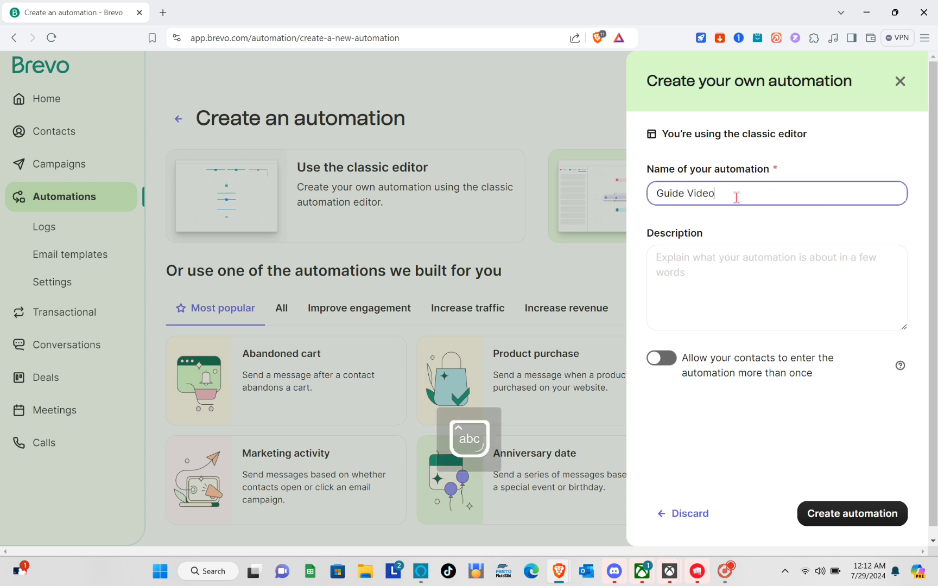
pyautogui.press('capslock')
pyautogui.click(698, 265)
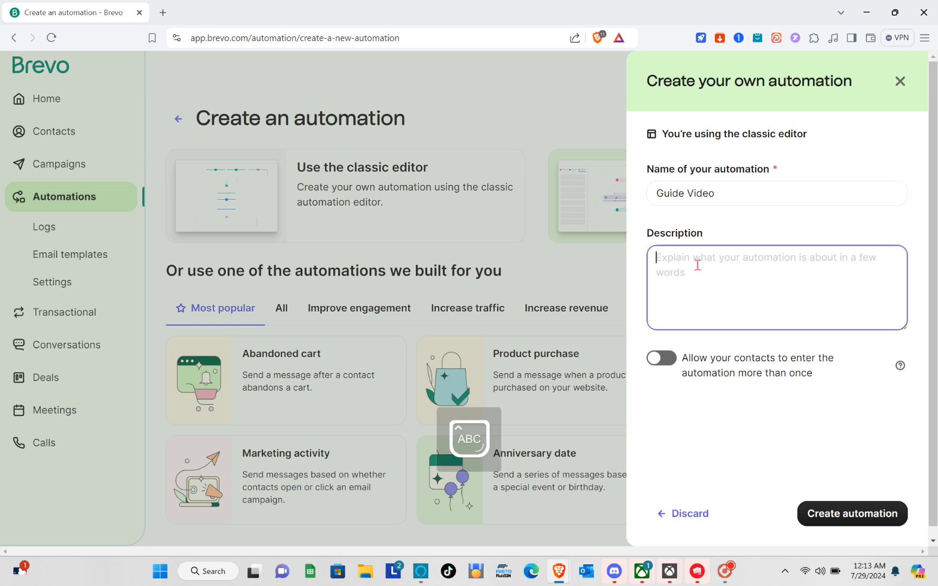
pyautogui.write('Simple g')
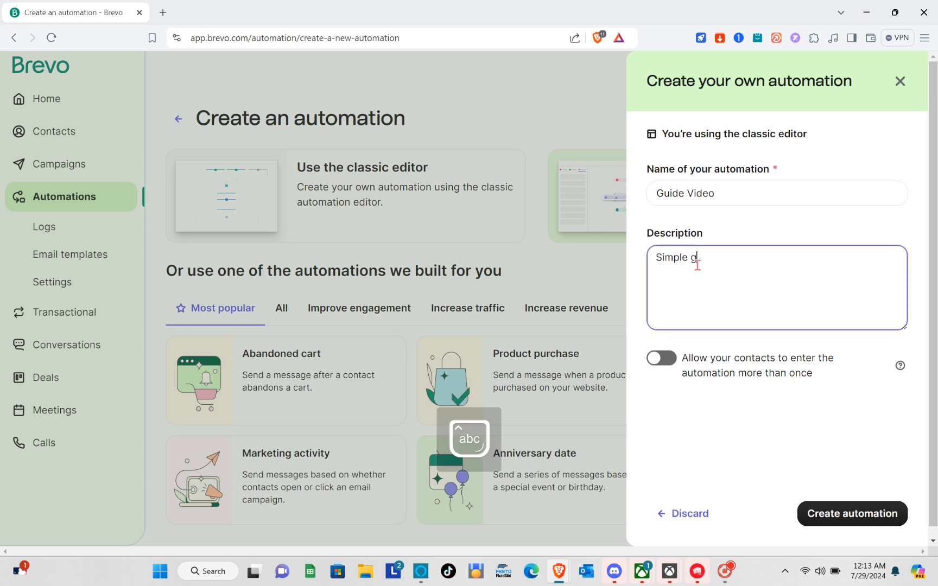
pyautogui.write('uid')
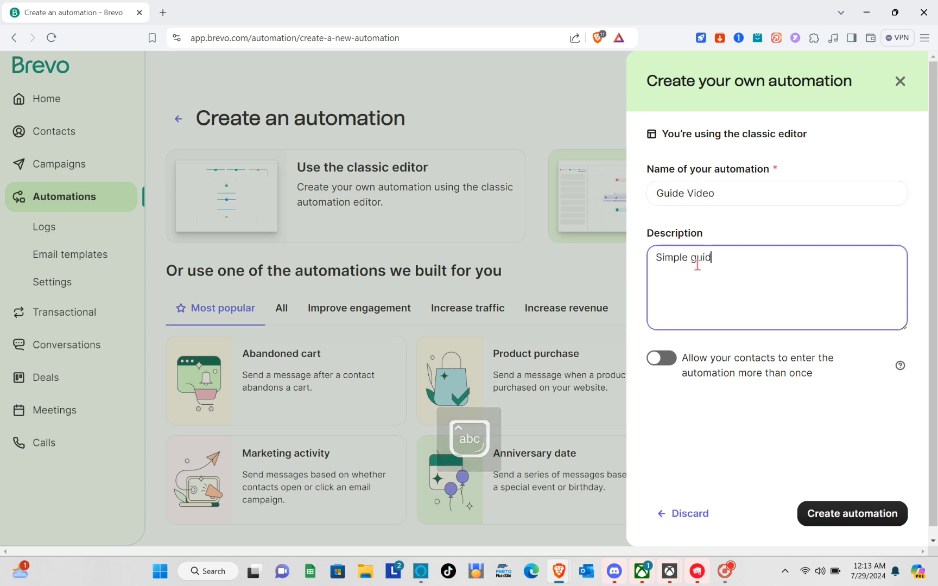
pyautogui.write('e')
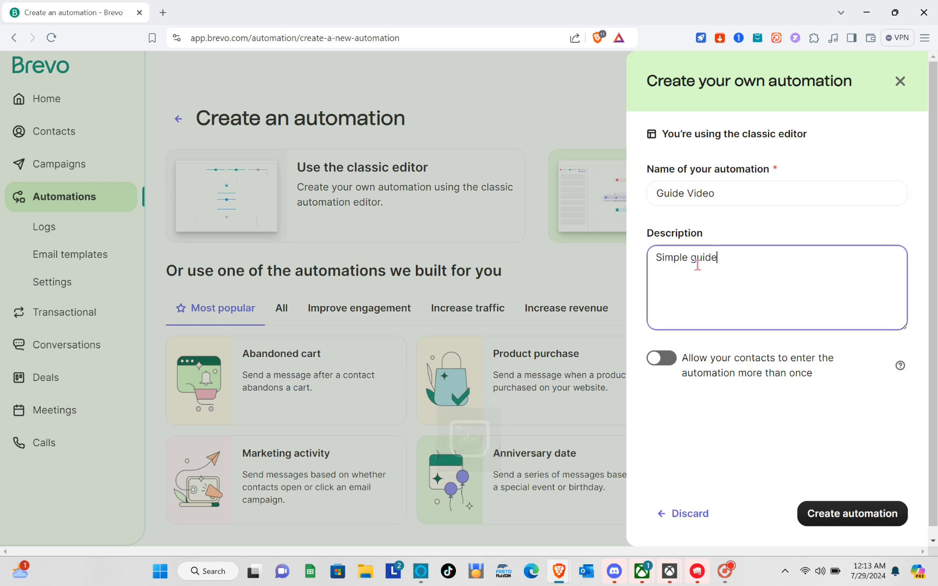
pyautogui.click(860, 513)
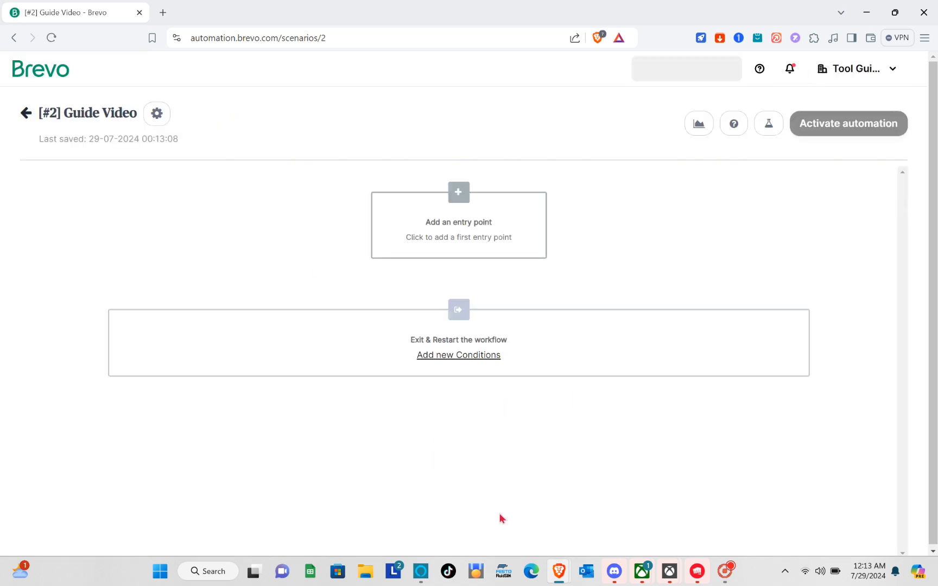
# - Browse the entry-point options, back out of form submission, and expand Email Activity
pyautogui.click(461, 192)
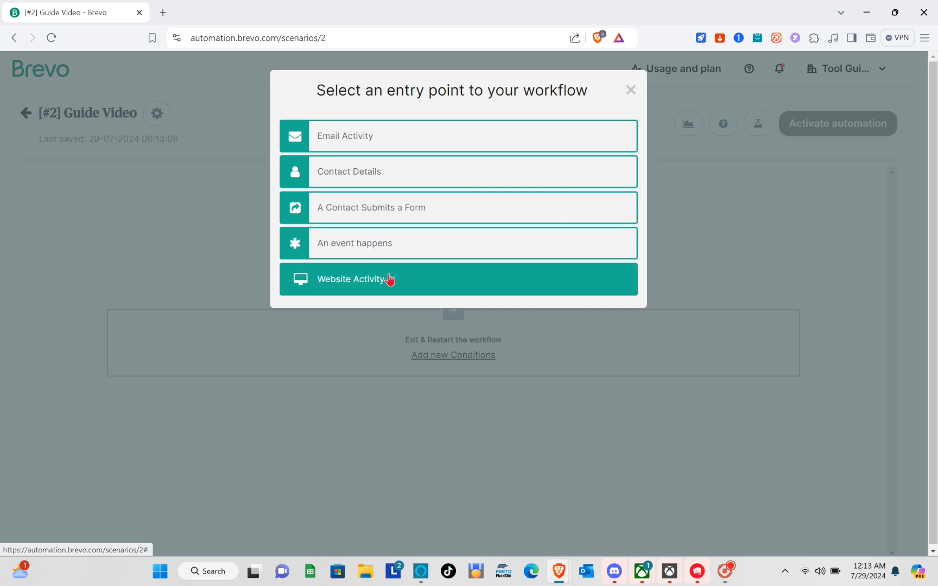
pyautogui.click(417, 207)
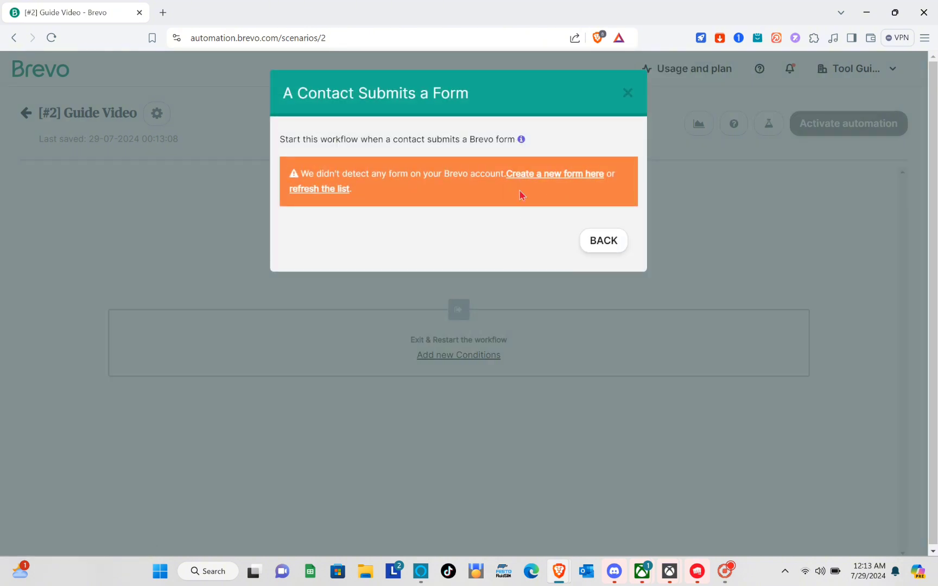
pyautogui.click(593, 241)
pyautogui.click(409, 148)
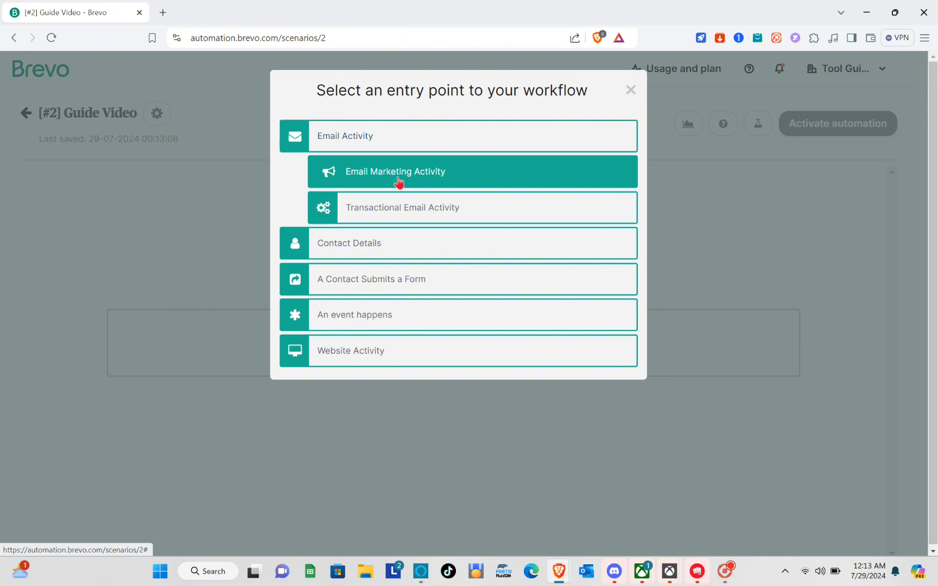
# - Set the entry point to a contact opening the [#3] Guide email campaign
pyautogui.click(436, 172)
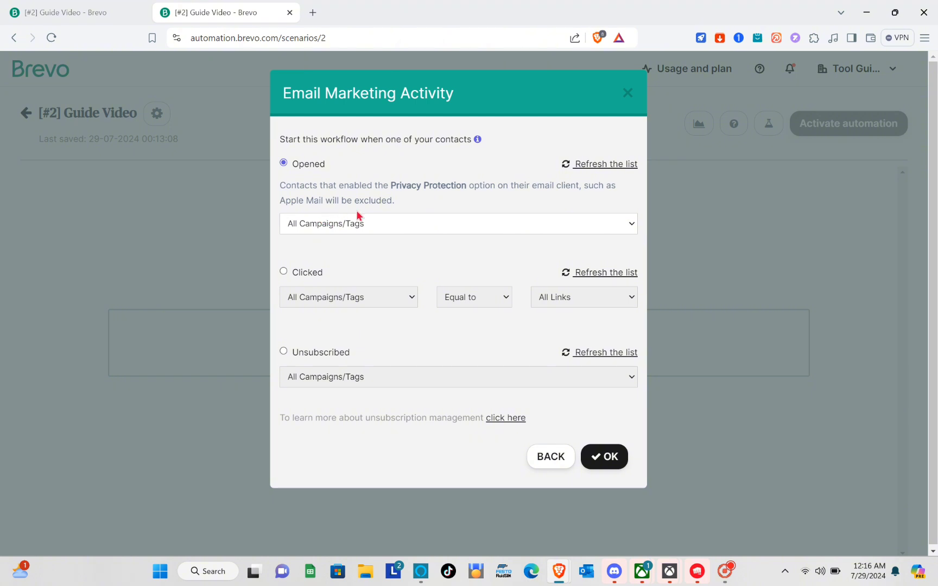
pyautogui.click(388, 224)
pyautogui.click(388, 224)
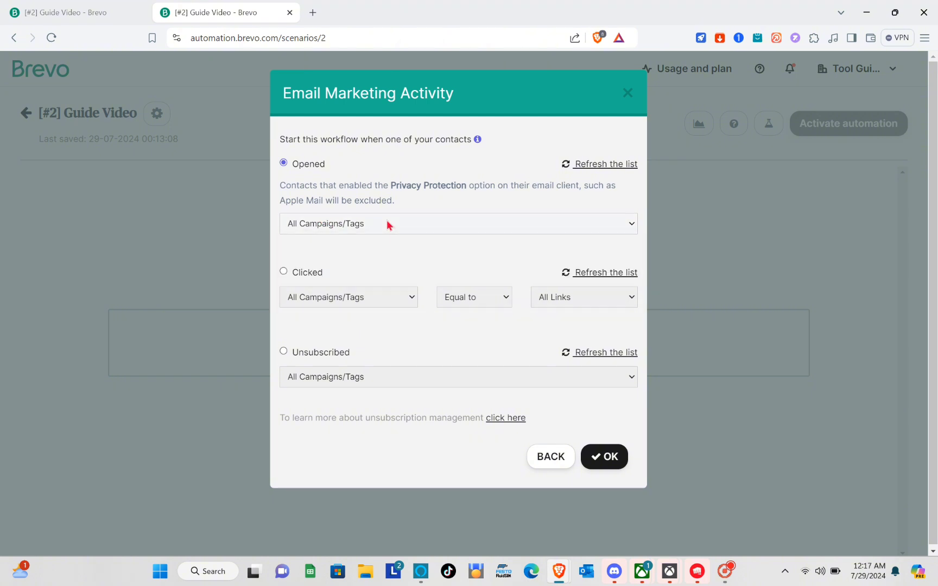
pyautogui.click(388, 225)
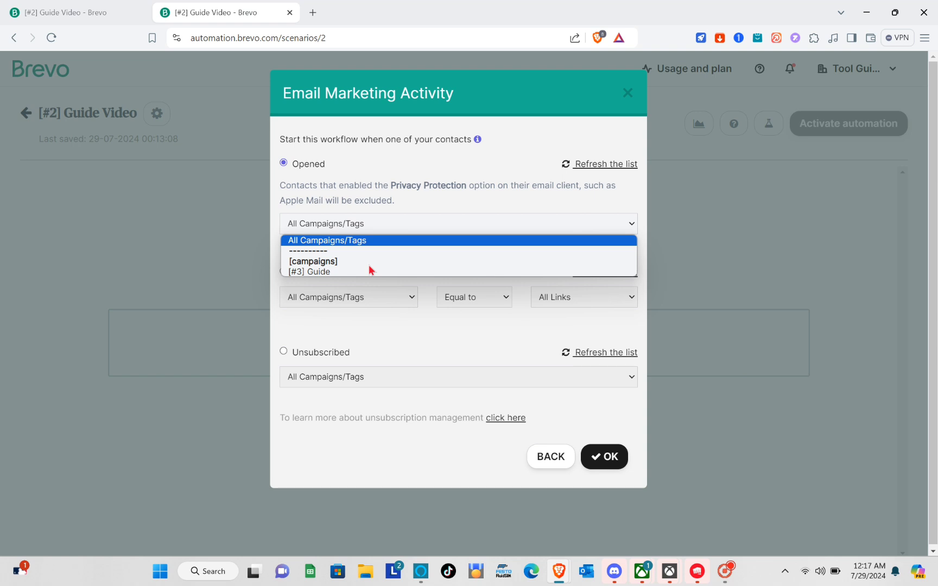
pyautogui.click(335, 271)
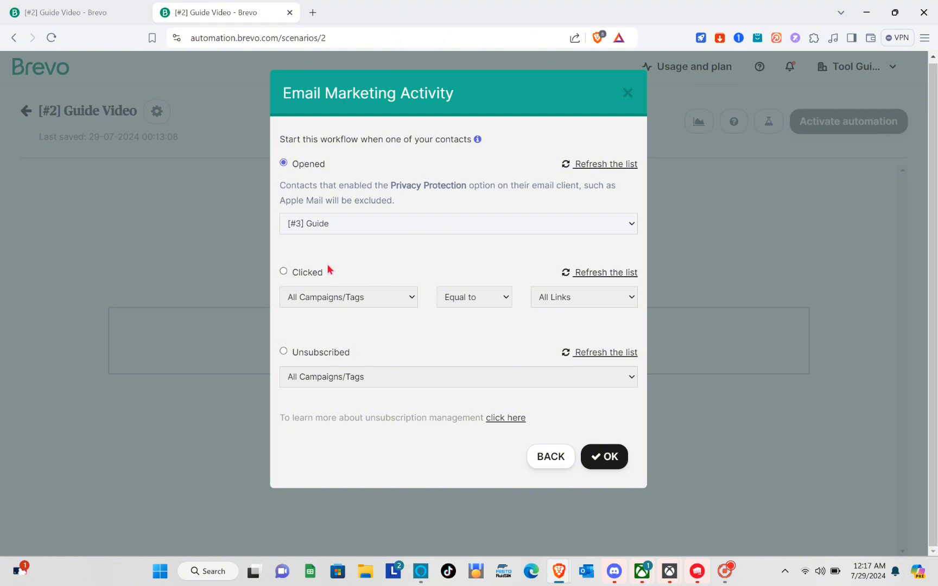
pyautogui.click(607, 457)
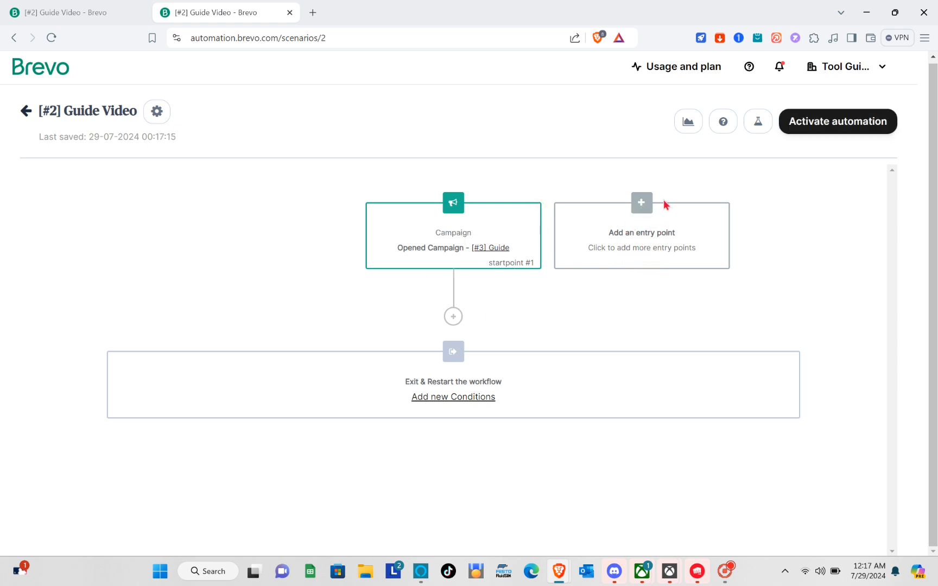
# - Add a delay step after the campaign-opened entry point
pyautogui.click(453, 317)
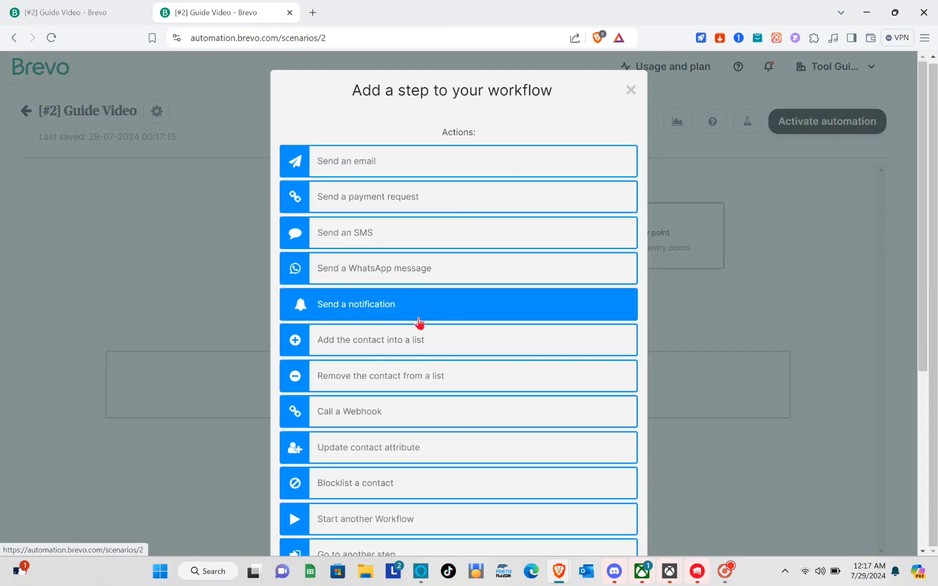
pyautogui.scroll(-5, 411, 339)
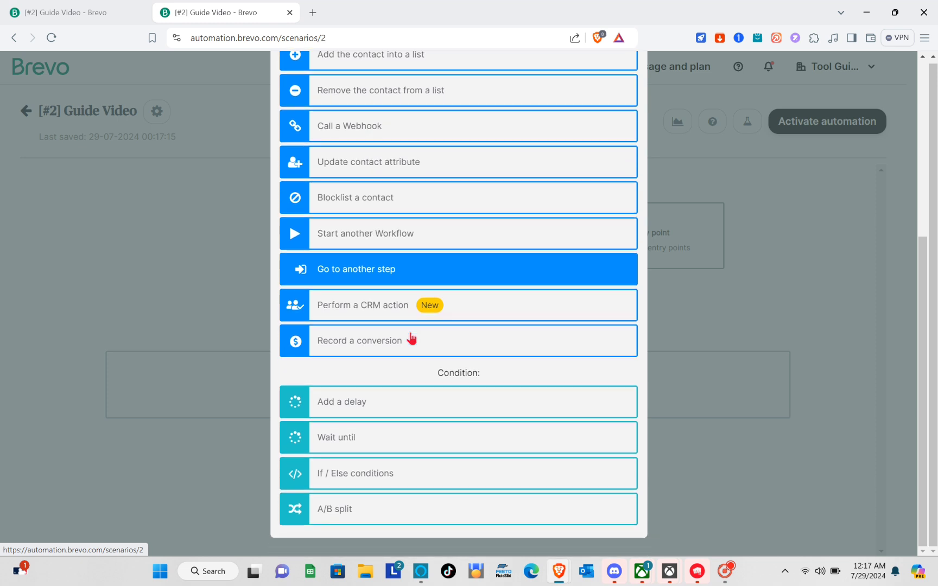
pyautogui.scroll(3, 412, 339)
pyautogui.scroll(4, 412, 339)
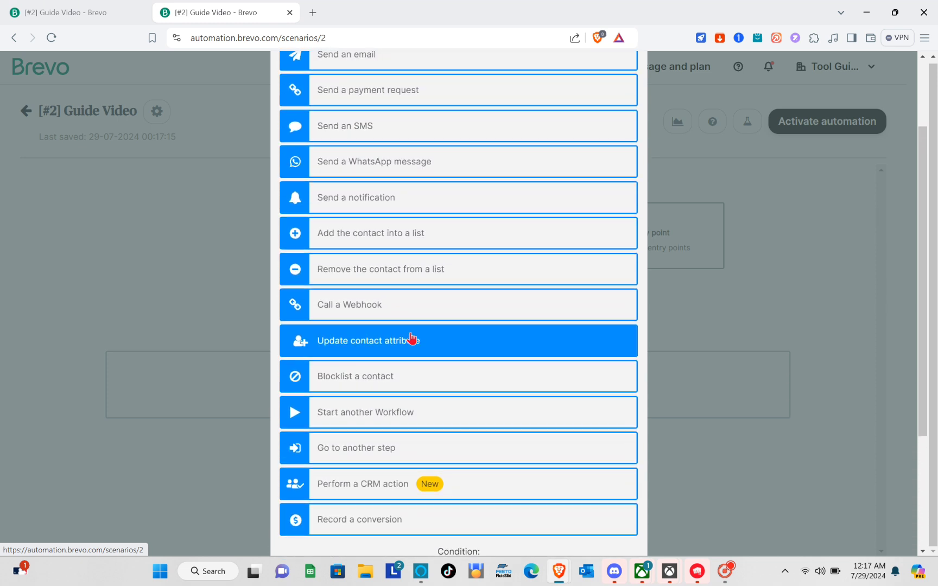
pyautogui.scroll(-5, 412, 339)
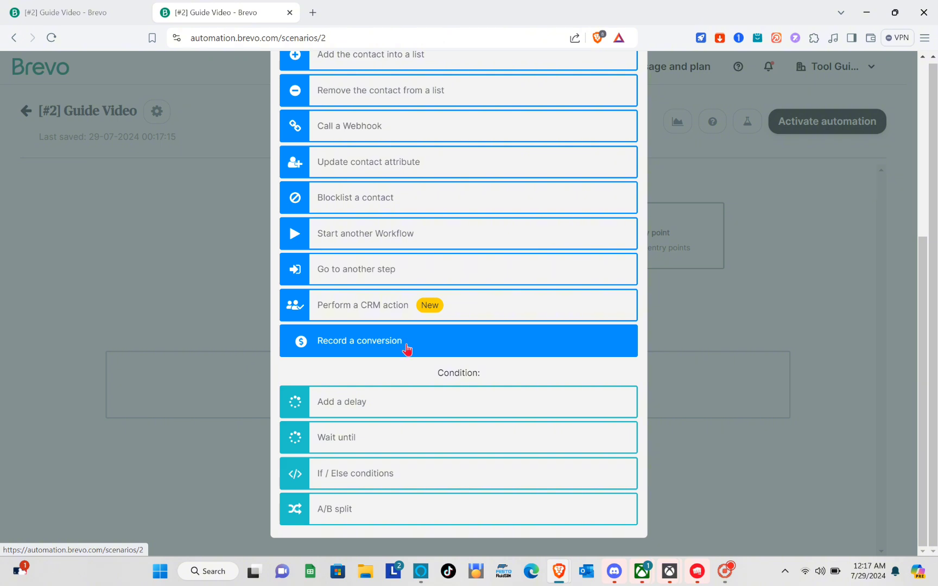
pyautogui.click(378, 408)
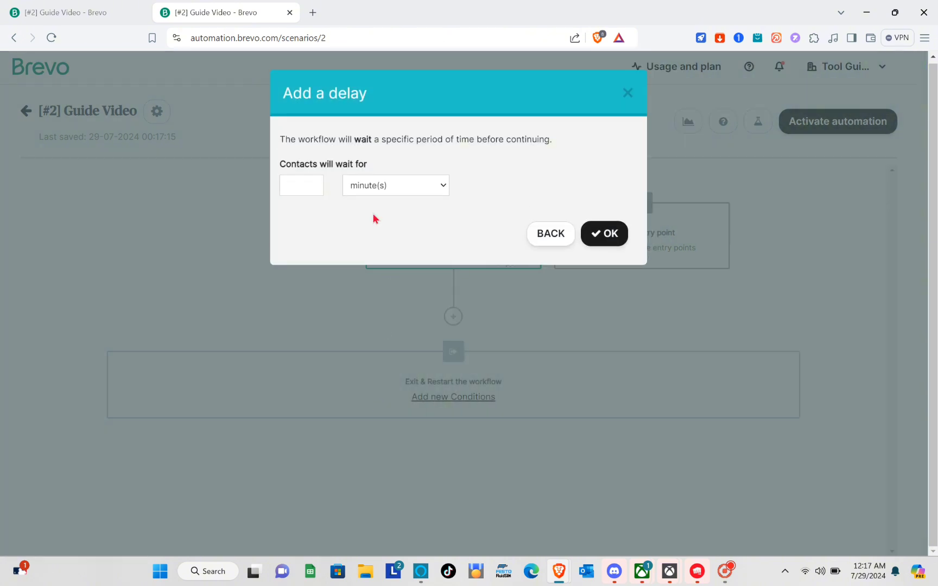
# - Set the delay to 1 day(s) and confirm it
pyautogui.click(306, 177)
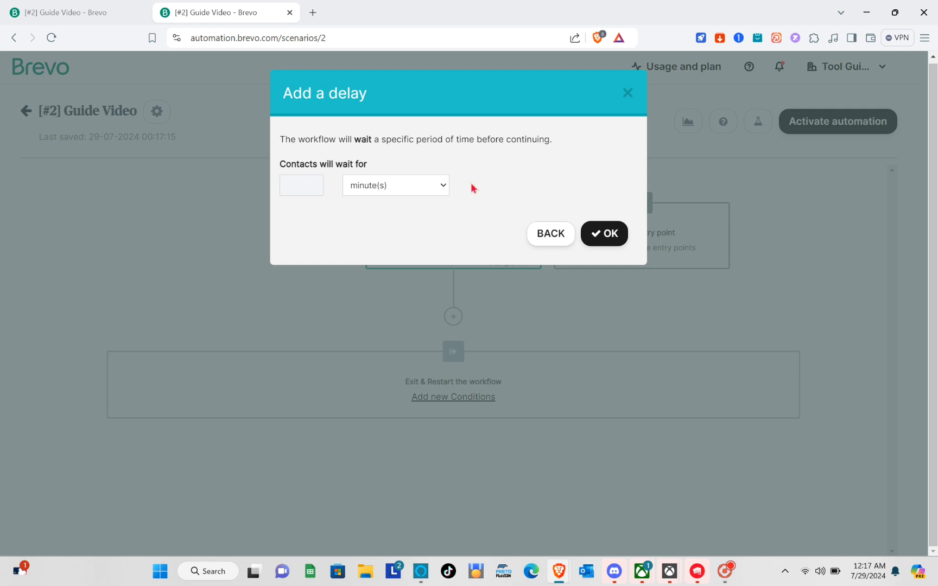
pyautogui.click(441, 189)
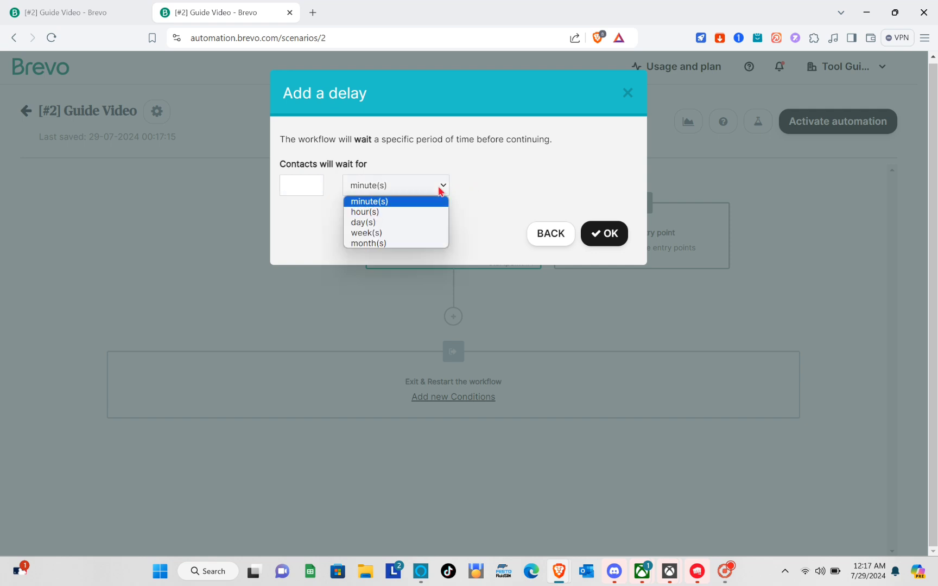
pyautogui.click(386, 222)
pyautogui.click(302, 183)
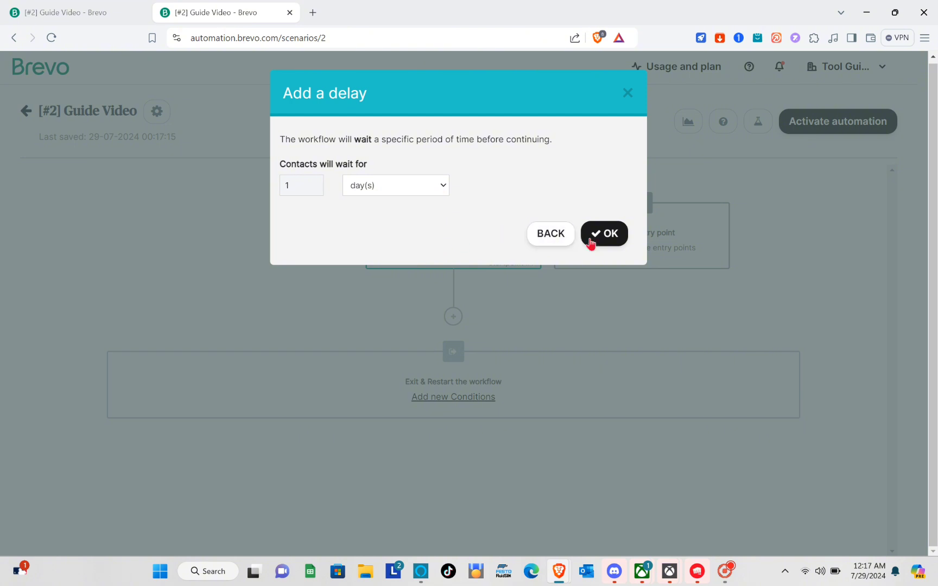
pyautogui.click(612, 234)
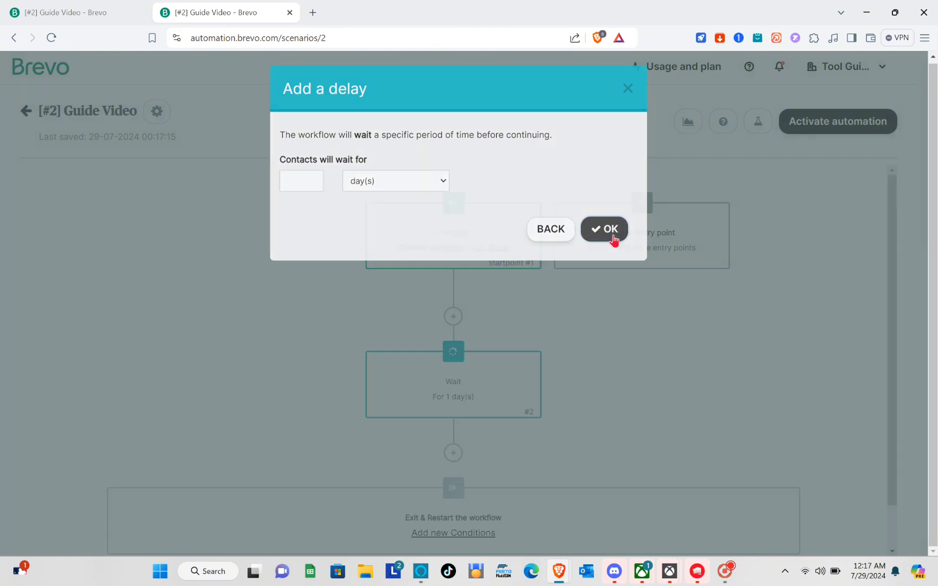
pyautogui.scroll(-1, 480, 309)
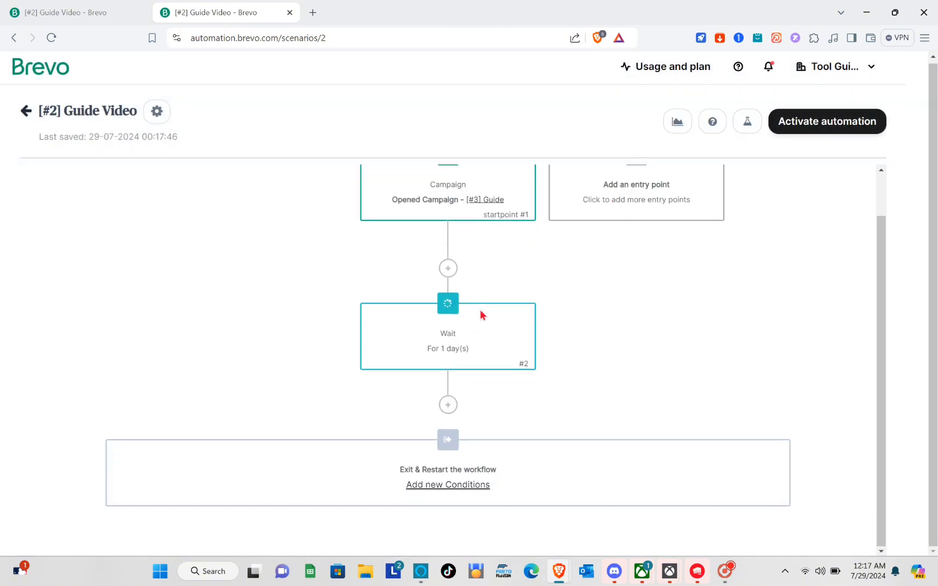
pyautogui.scroll(1, 432, 297)
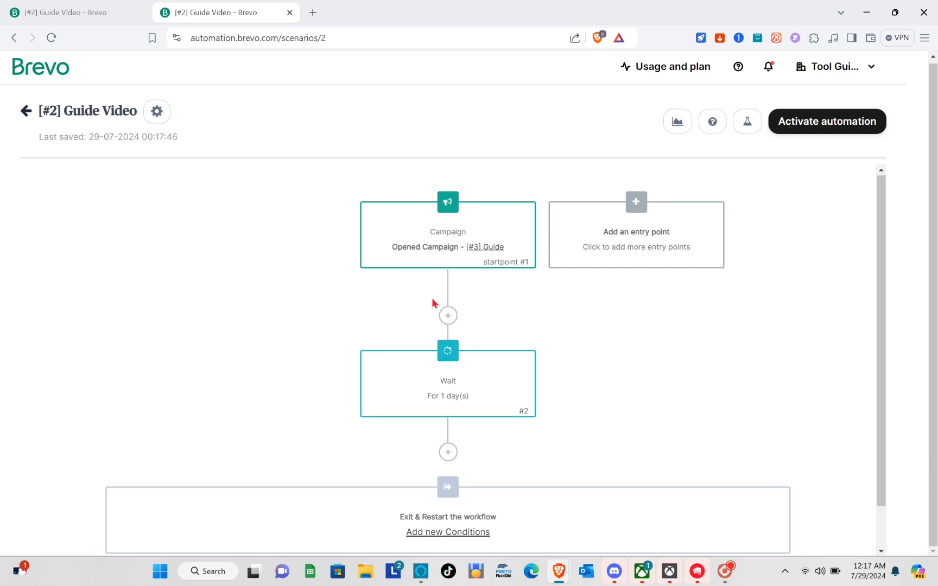
pyautogui.scroll(-1, 443, 326)
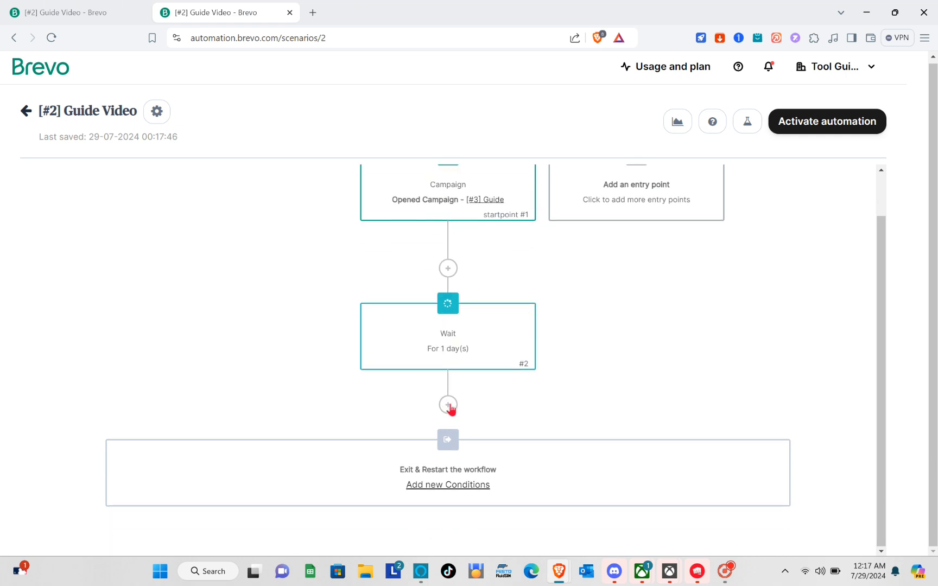
# - Add a Send an email step using the [#2] NOTICE template after the 1-day wait
pyautogui.click(448, 405)
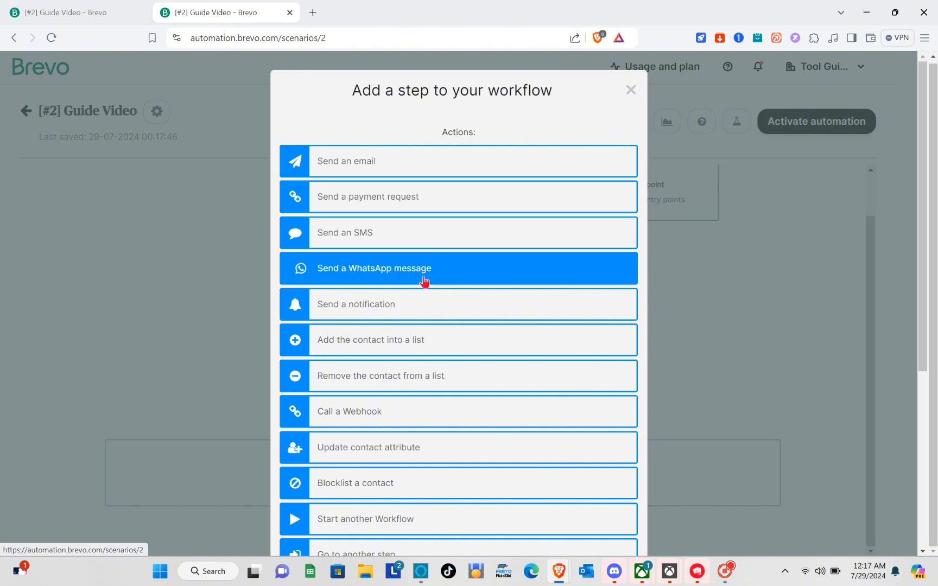
pyautogui.scroll(-1, 419, 328)
pyautogui.scroll(-3, 419, 328)
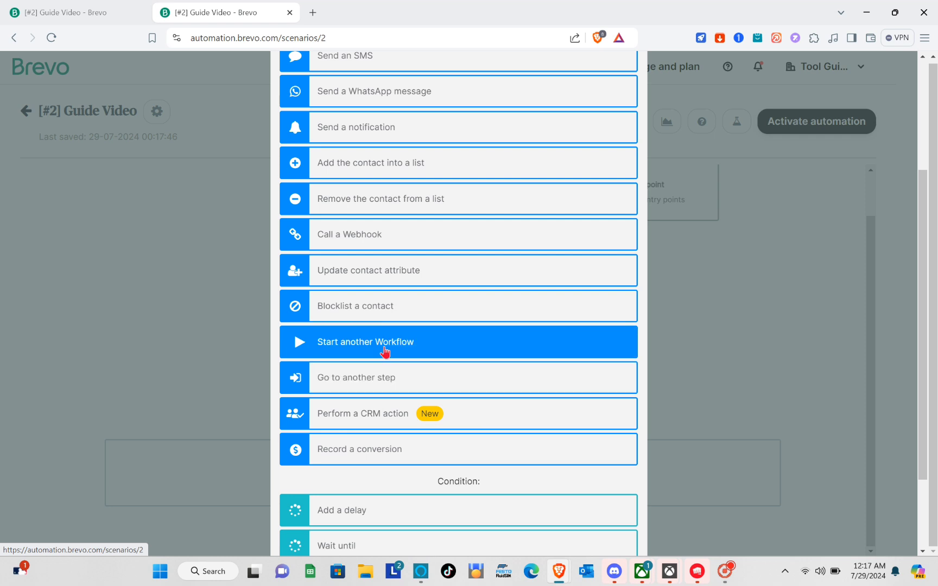
pyautogui.scroll(3, 390, 313)
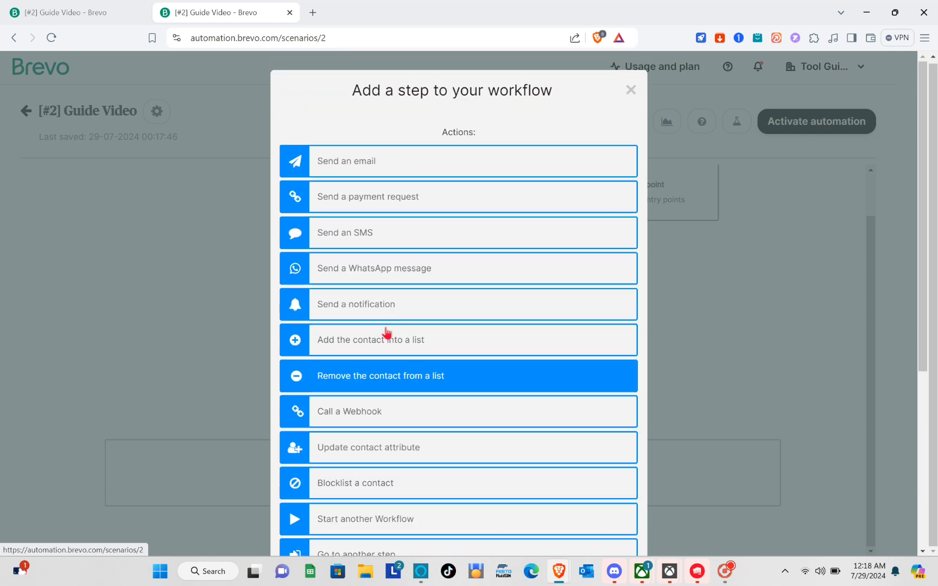
pyautogui.click(392, 168)
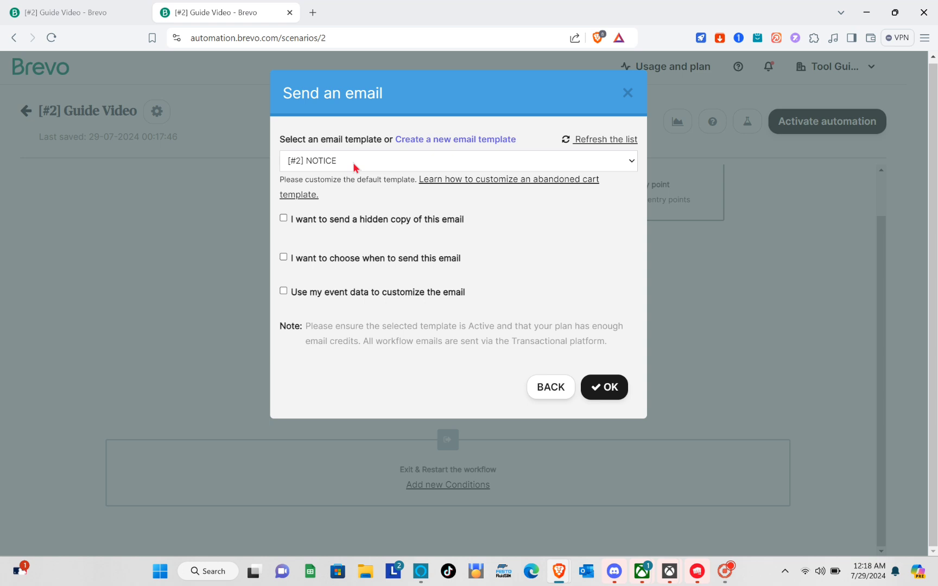
pyautogui.click(368, 163)
pyautogui.click(368, 163)
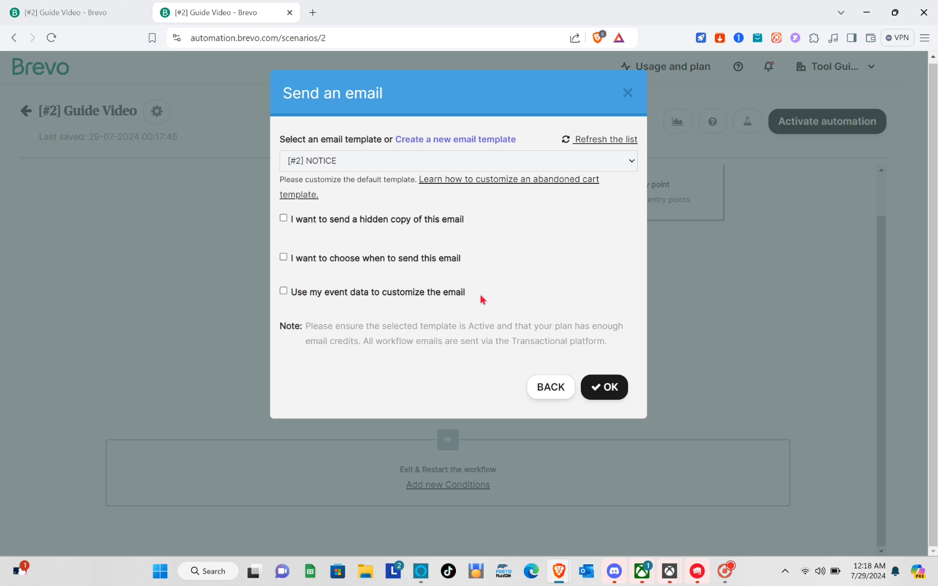
pyautogui.click(605, 387)
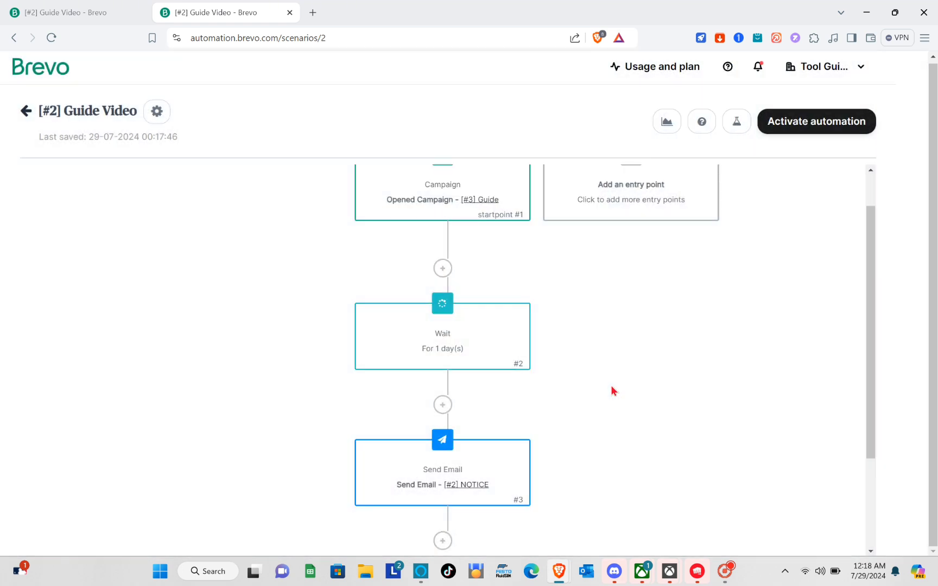
pyautogui.scroll(-3, 549, 389)
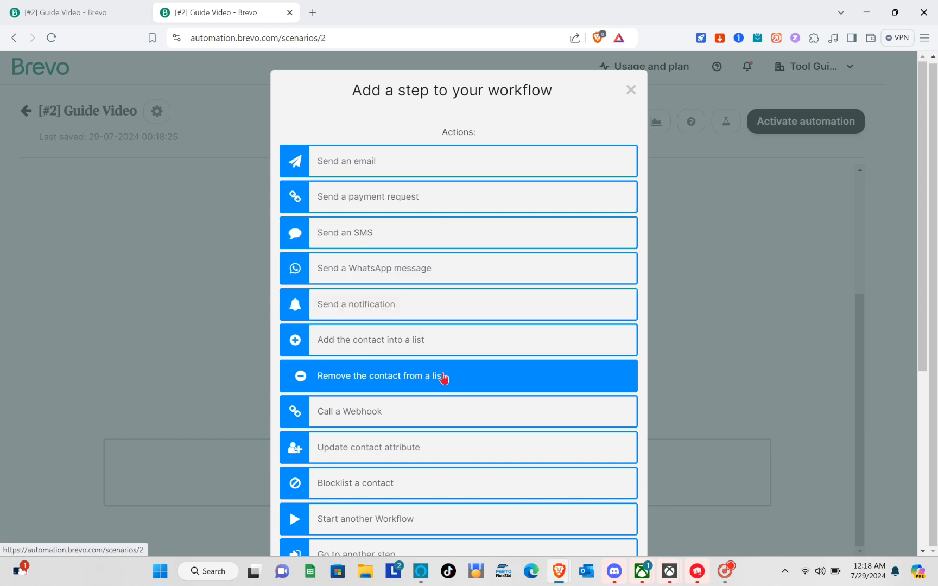
# - Add a Create a deal CRM action step after the NOTICE email
pyautogui.scroll(-3, 443, 377)
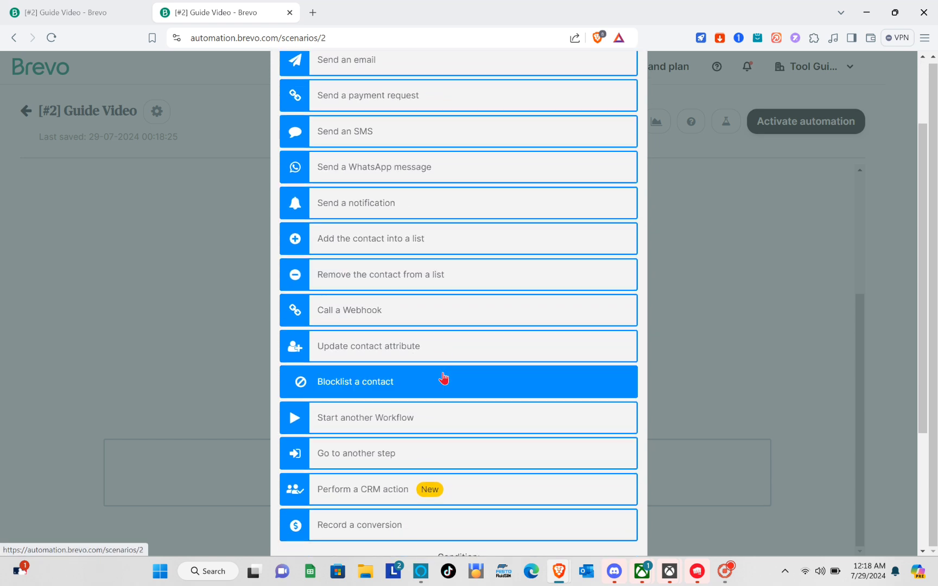
pyautogui.scroll(-3, 443, 377)
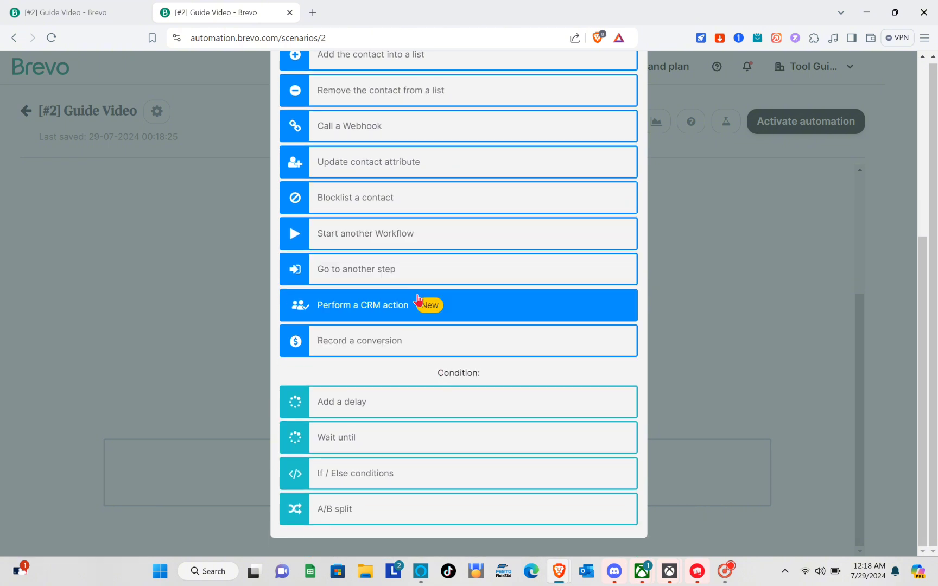
pyautogui.click(399, 309)
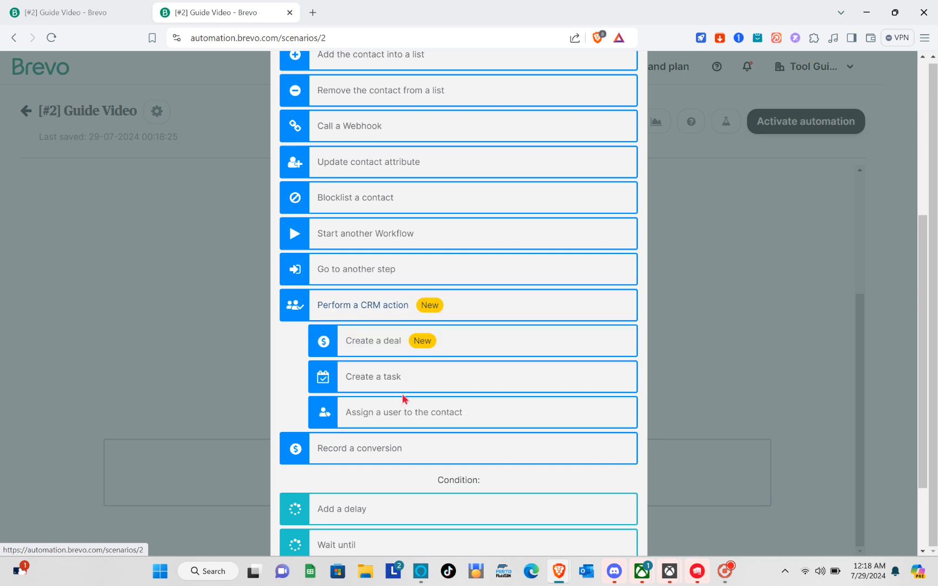
pyautogui.scroll(-2, 404, 418)
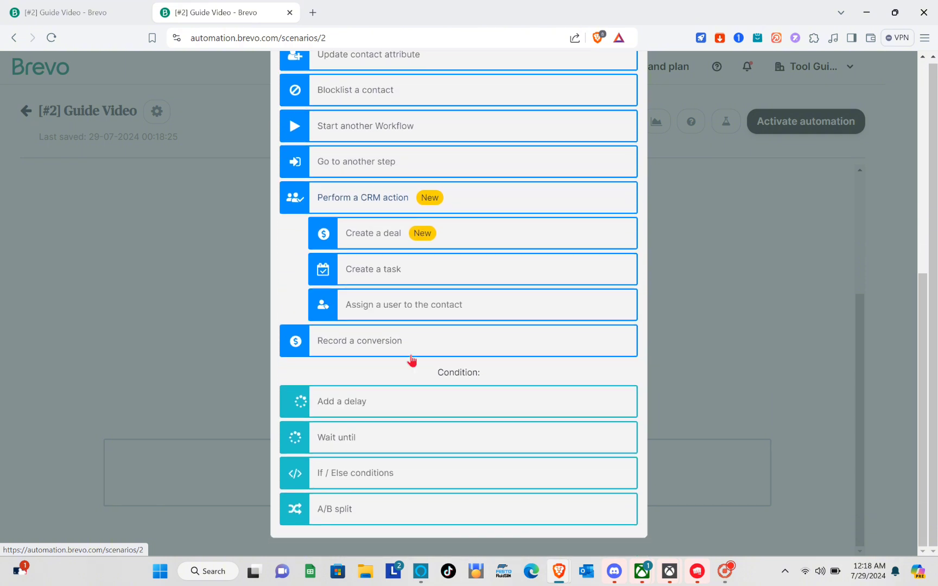
pyautogui.click(403, 228)
# - Name the deal with prefix Video, in Deals Pipeline at the Qualifying stage, and confirm
pyautogui.click(379, 251)
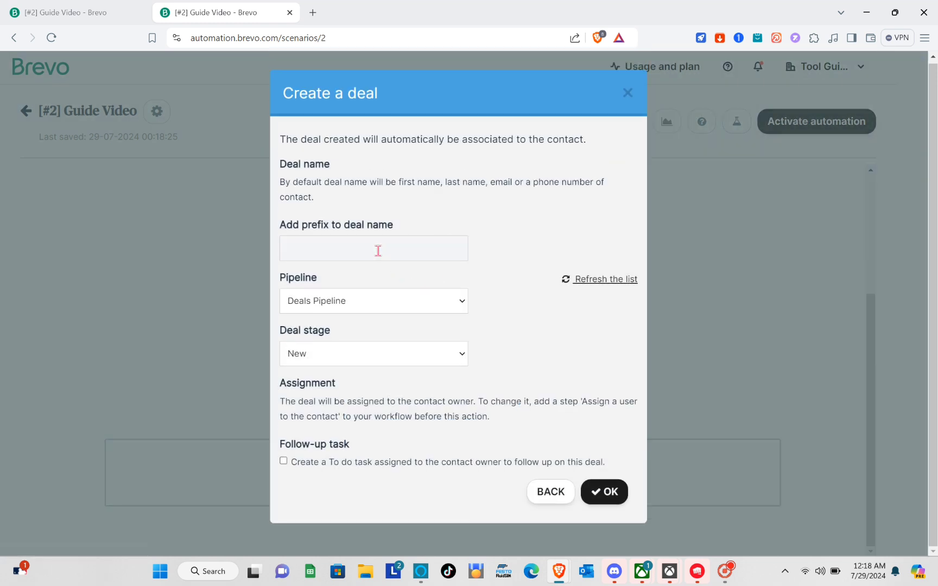
pyautogui.write('Video')
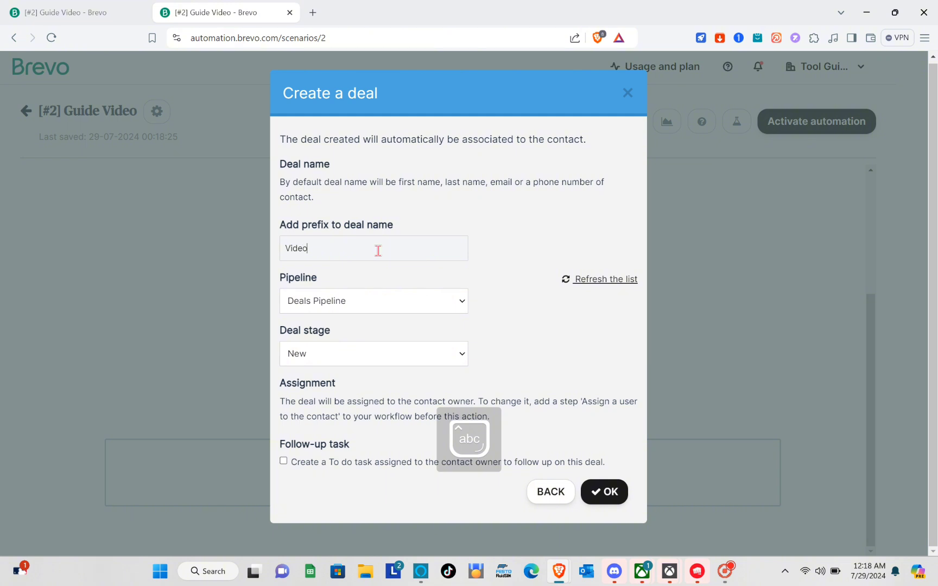
pyautogui.click(382, 311)
pyautogui.click(382, 311)
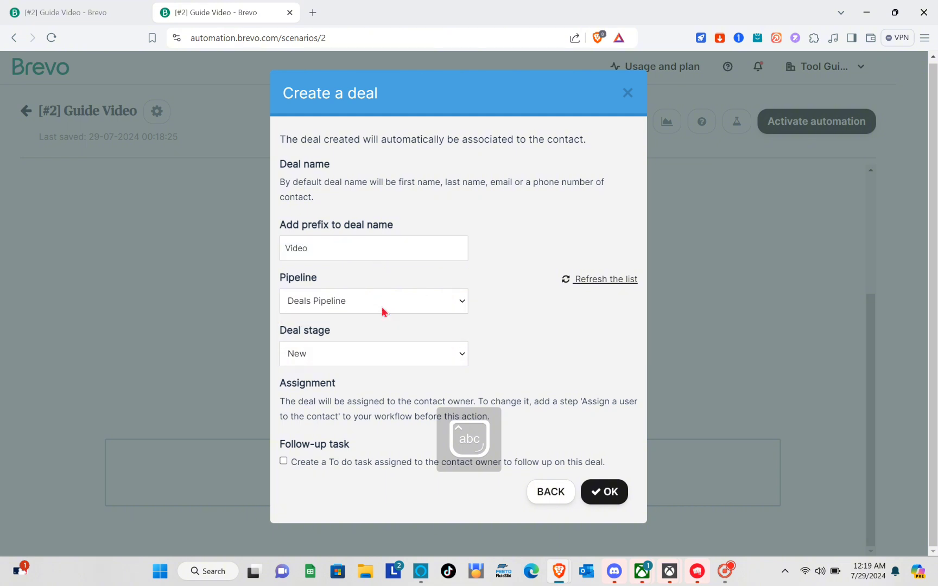
pyautogui.click(363, 361)
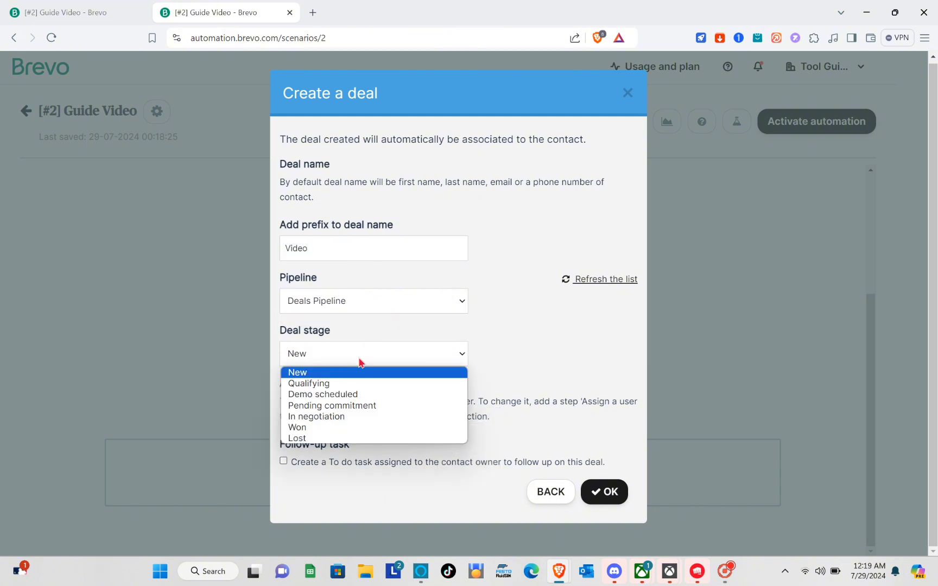
pyautogui.click(339, 386)
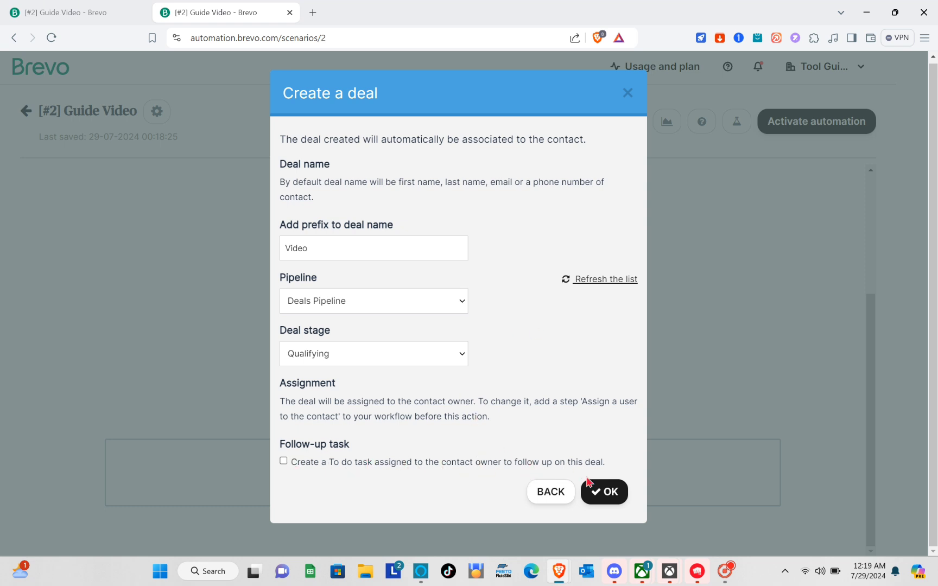
pyautogui.click(605, 495)
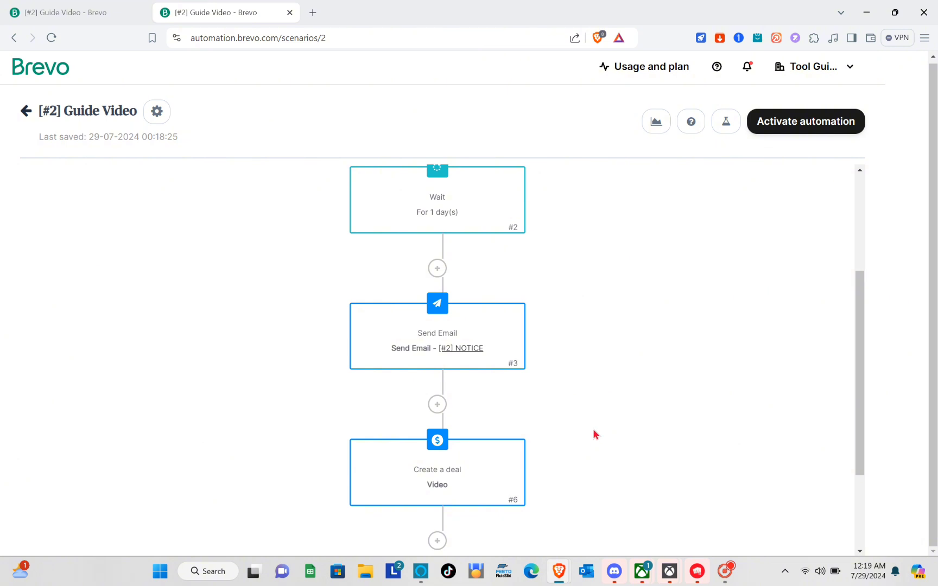
# - Activate the Guide Video automation and verify its status shows Active
pyautogui.scroll(-3, 596, 435)
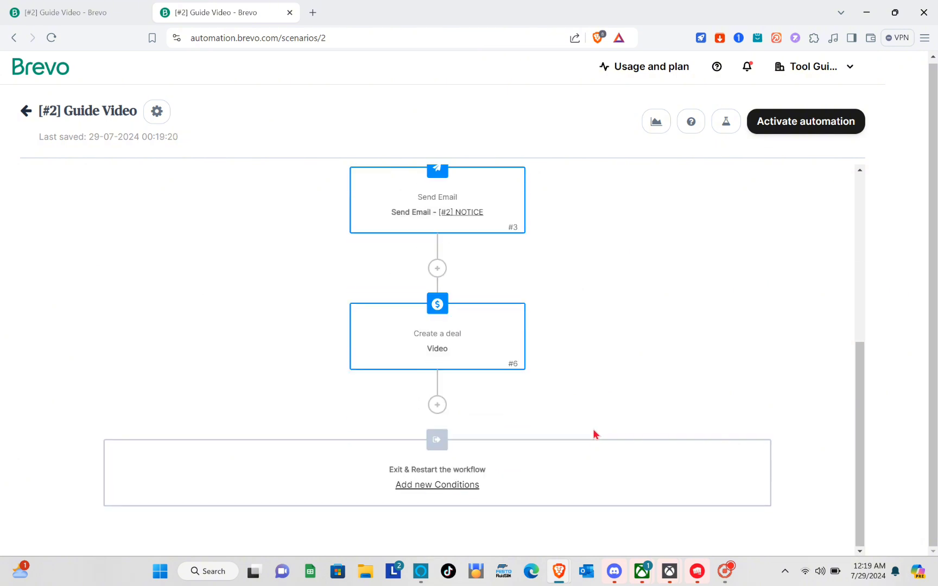
pyautogui.scroll(6, 594, 435)
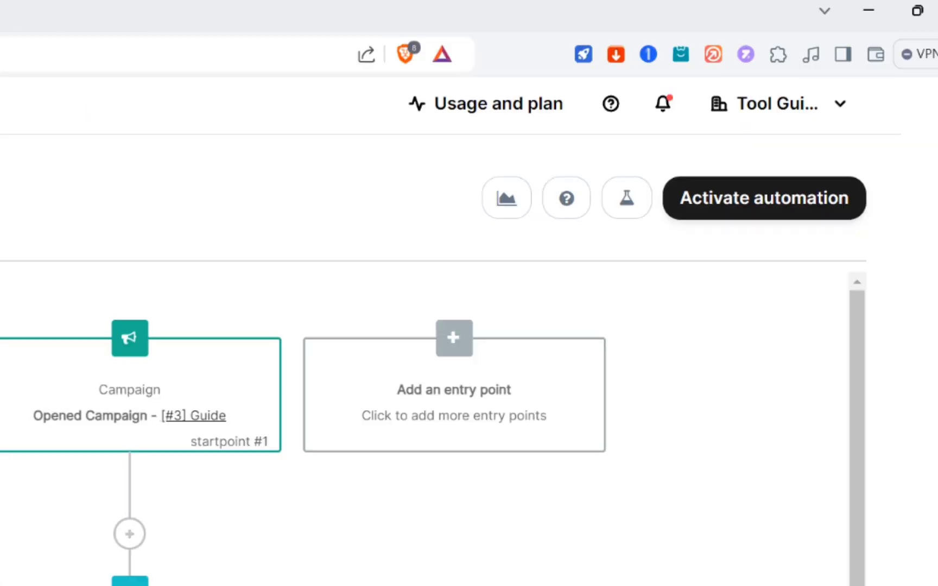
pyautogui.click(742, 211)
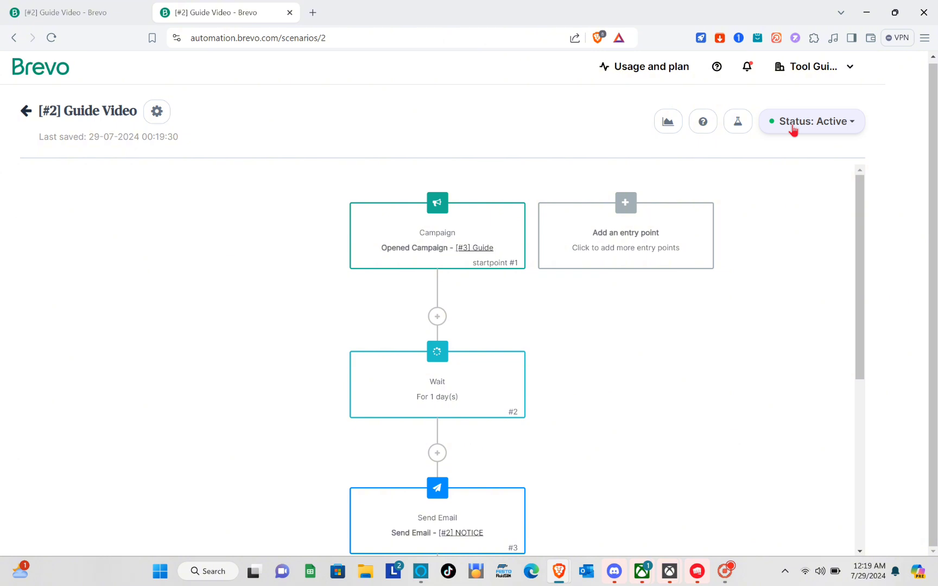
pyautogui.click(793, 128)
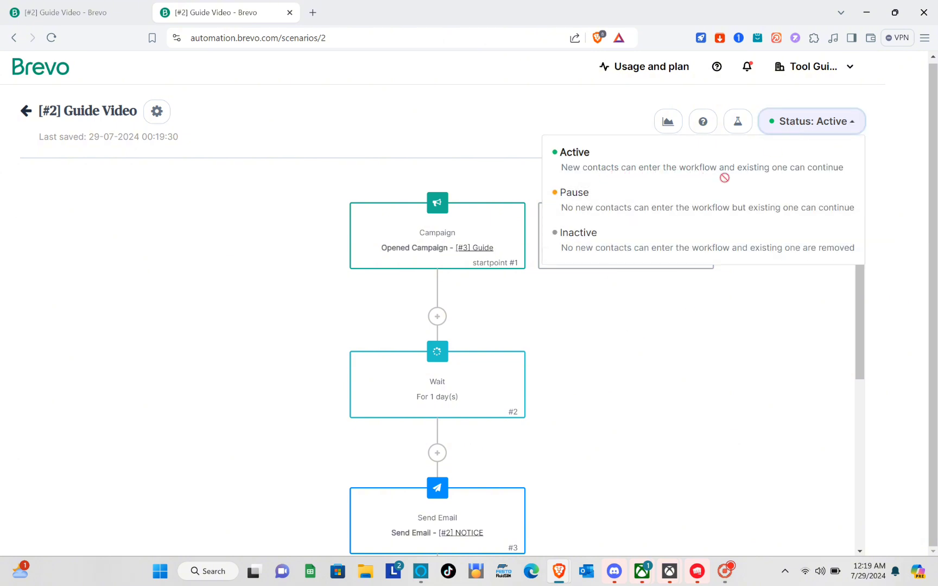
pyautogui.click(639, 318)
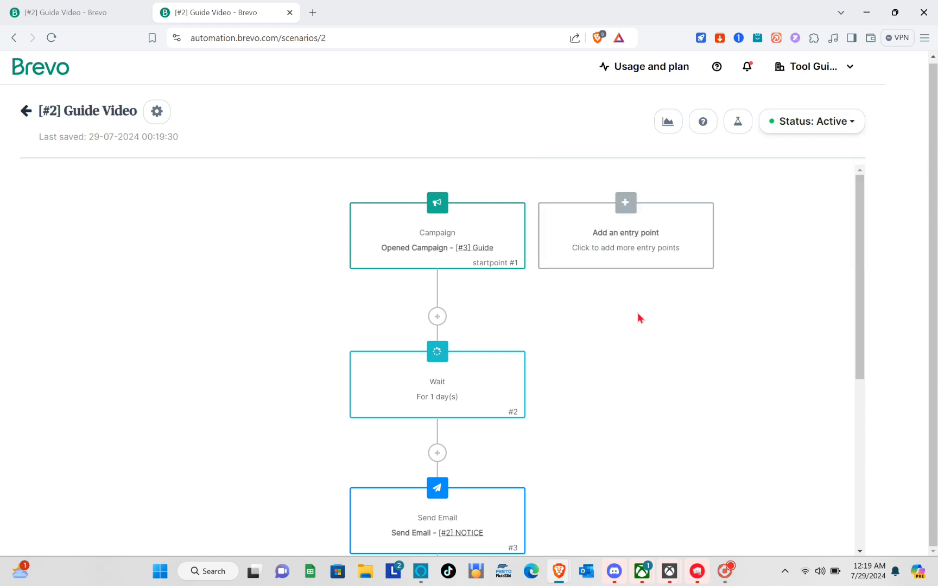
pyautogui.moveTo(428, 216)
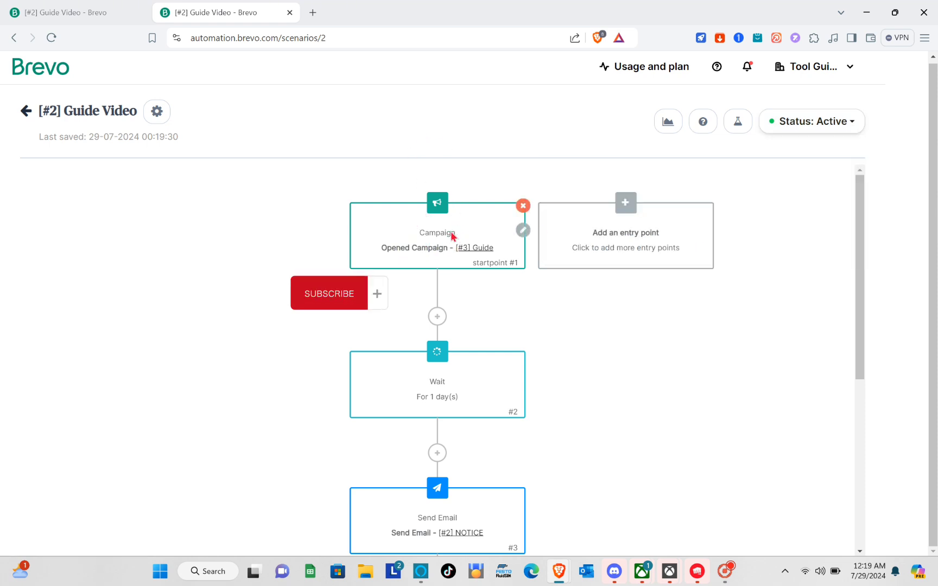